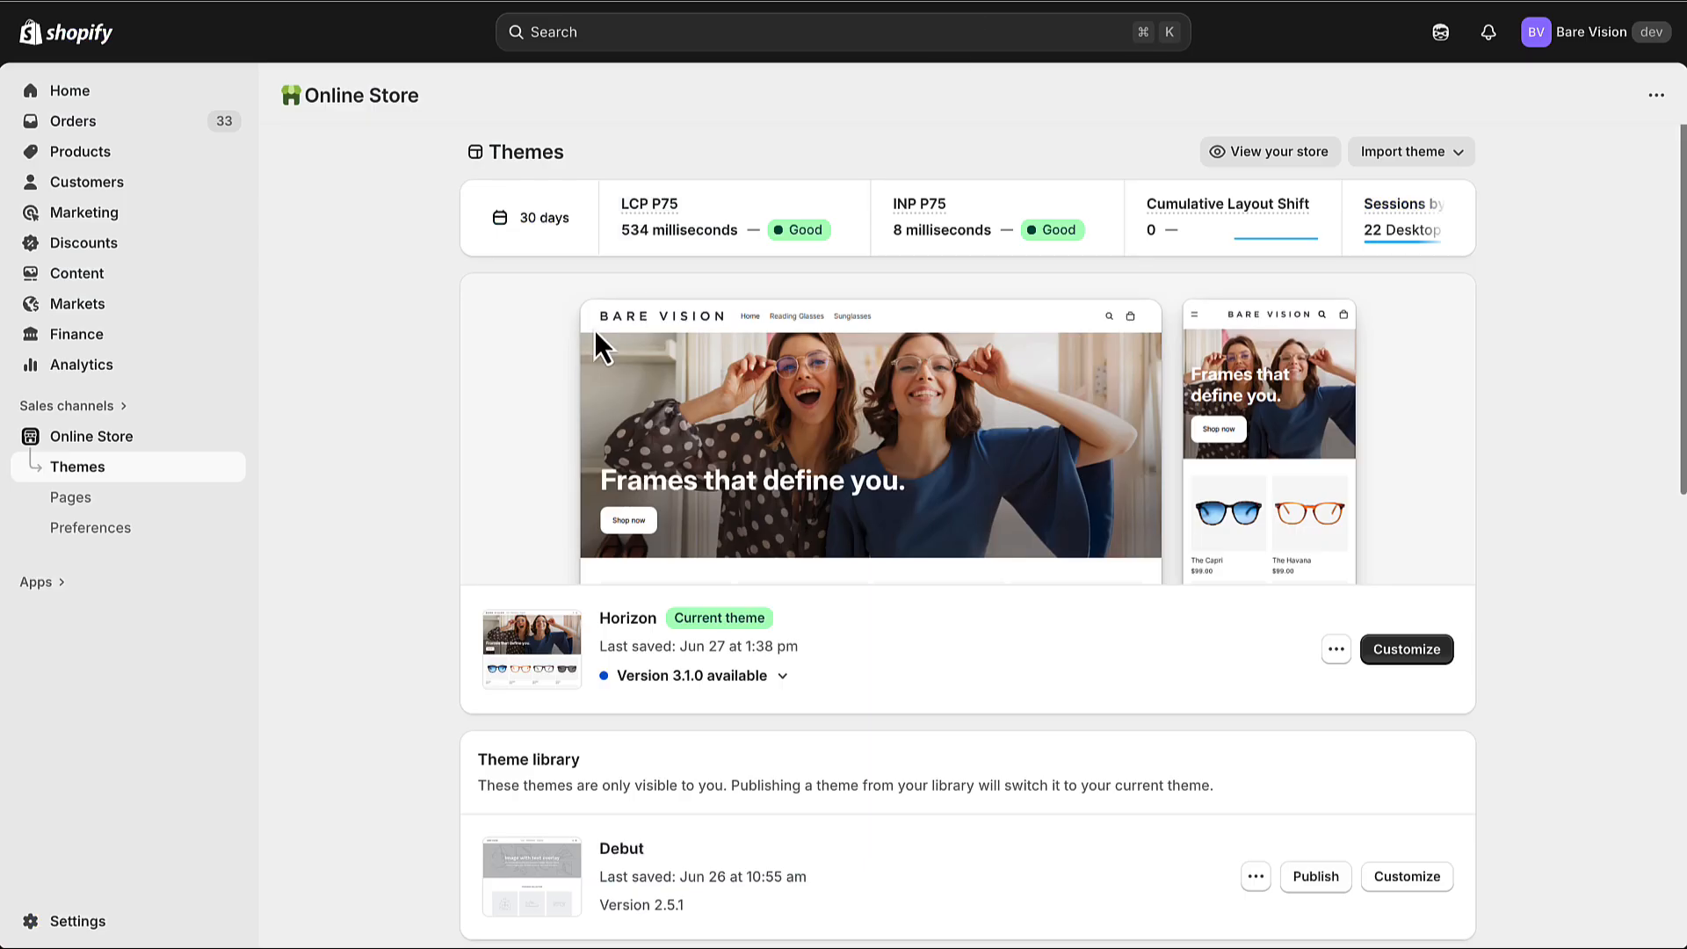
# Open the current Horizon theme for customization and show its app embeds
pyautogui.click(1415, 656)
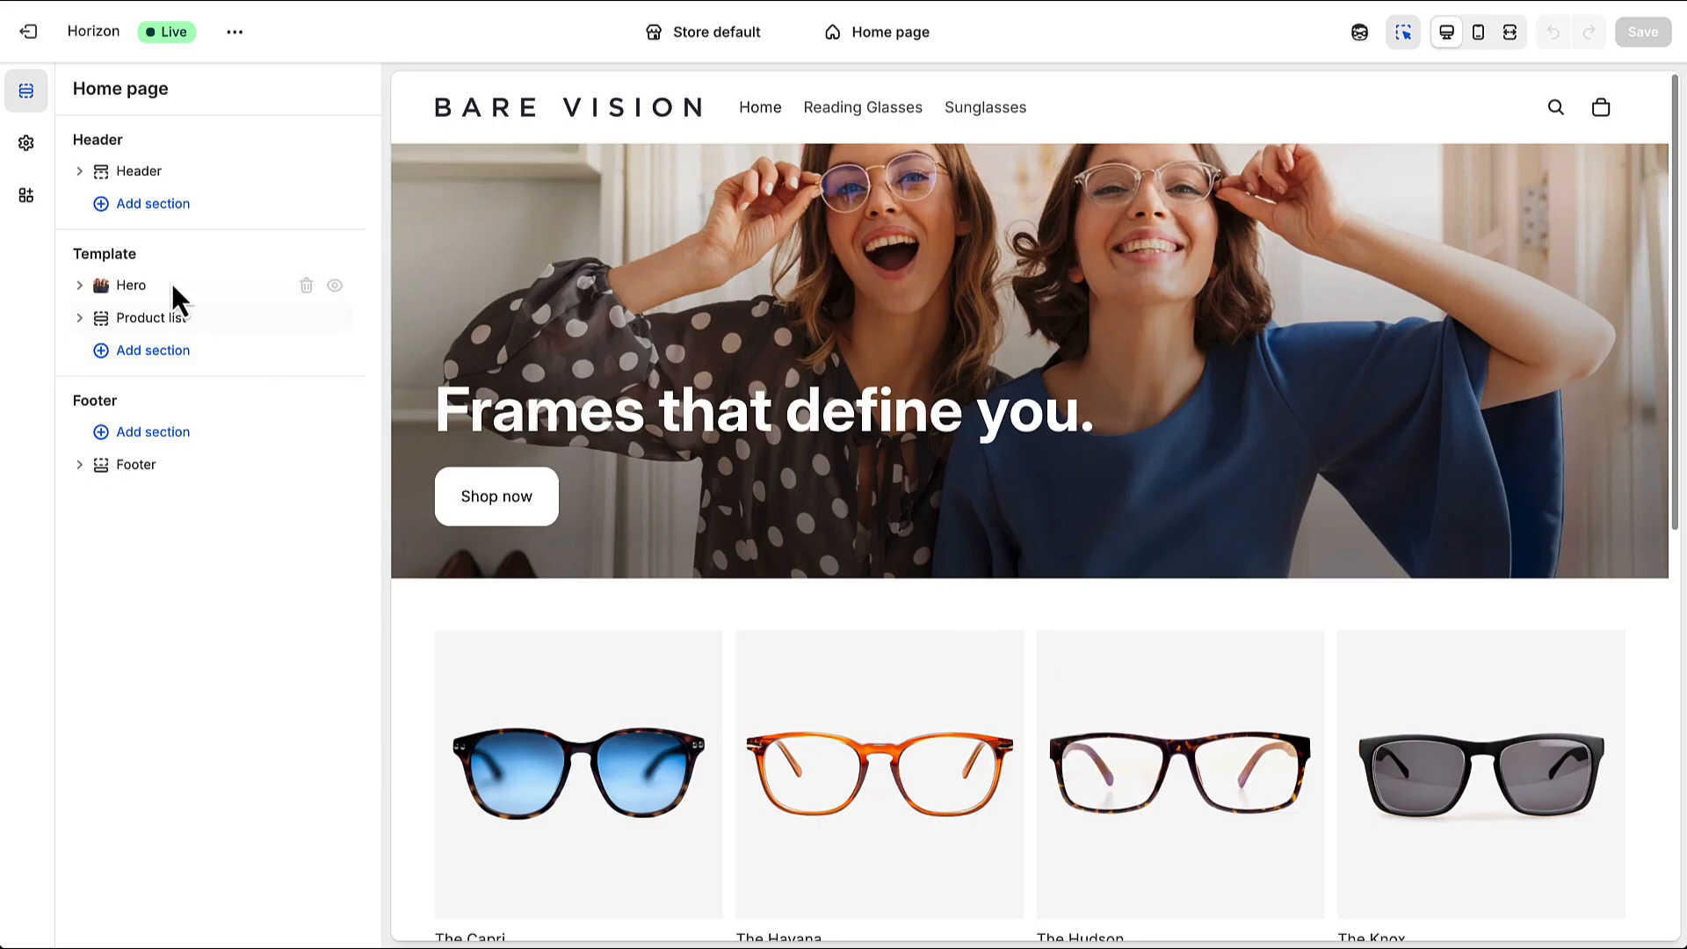
pyautogui.click(25, 195)
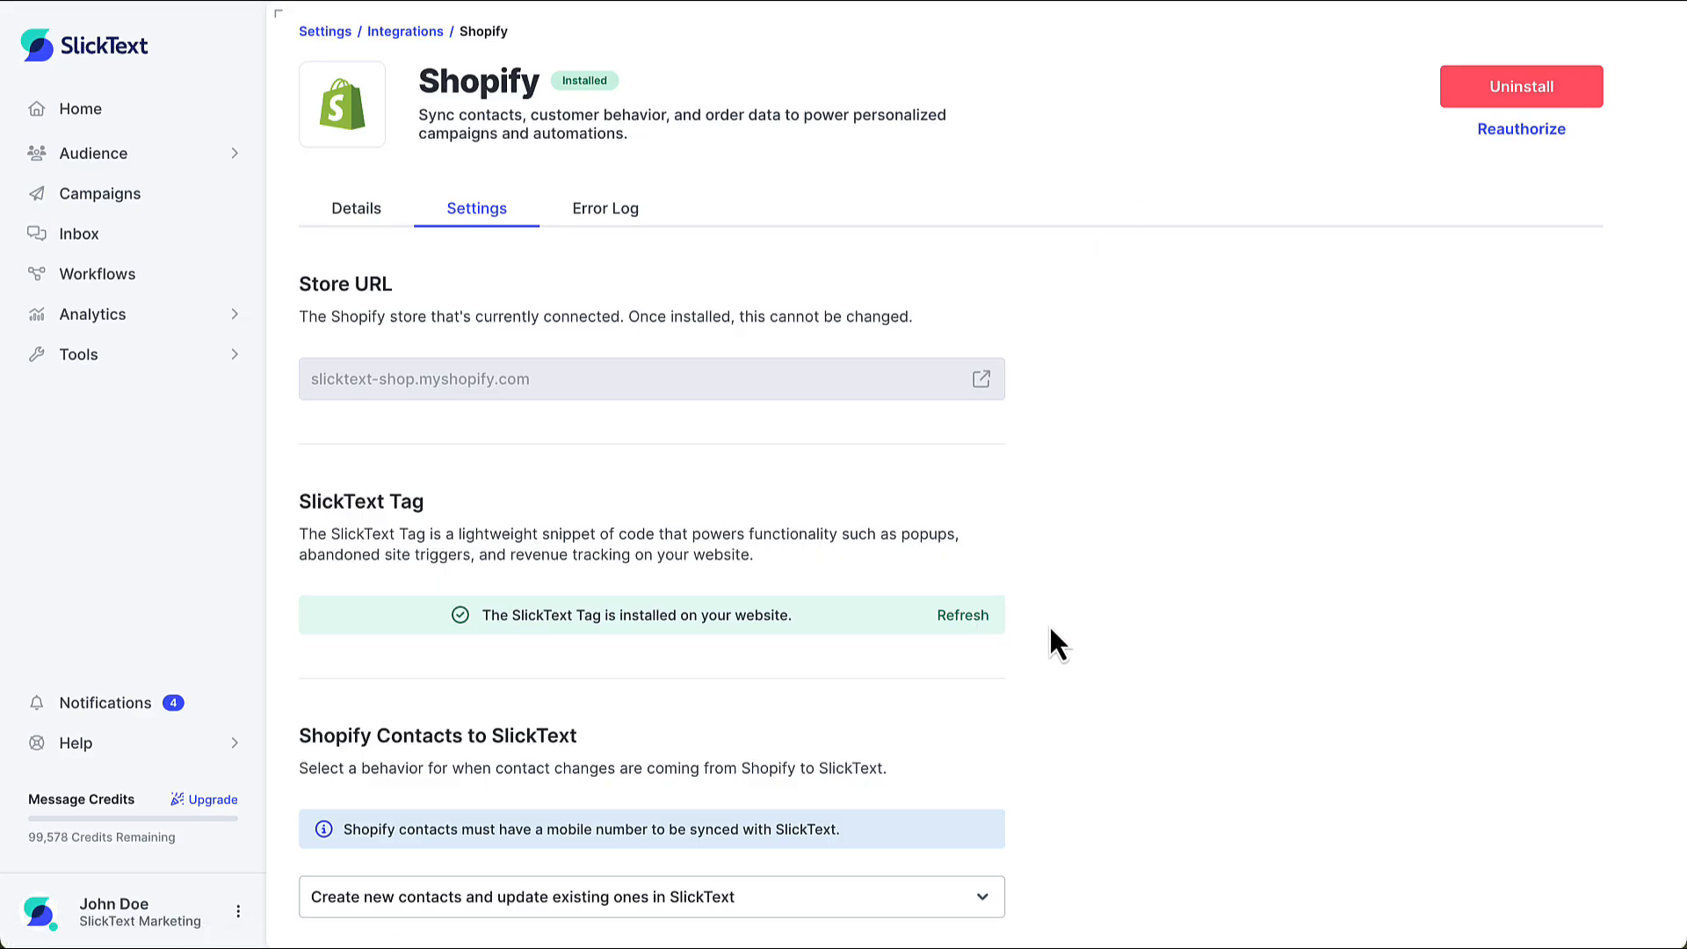
# In SlickText's Shopify integration settings, set incoming Shopify contact changes to create new contacts and update existing ones in SlickText
pyautogui.scroll(-5, 1051, 630)
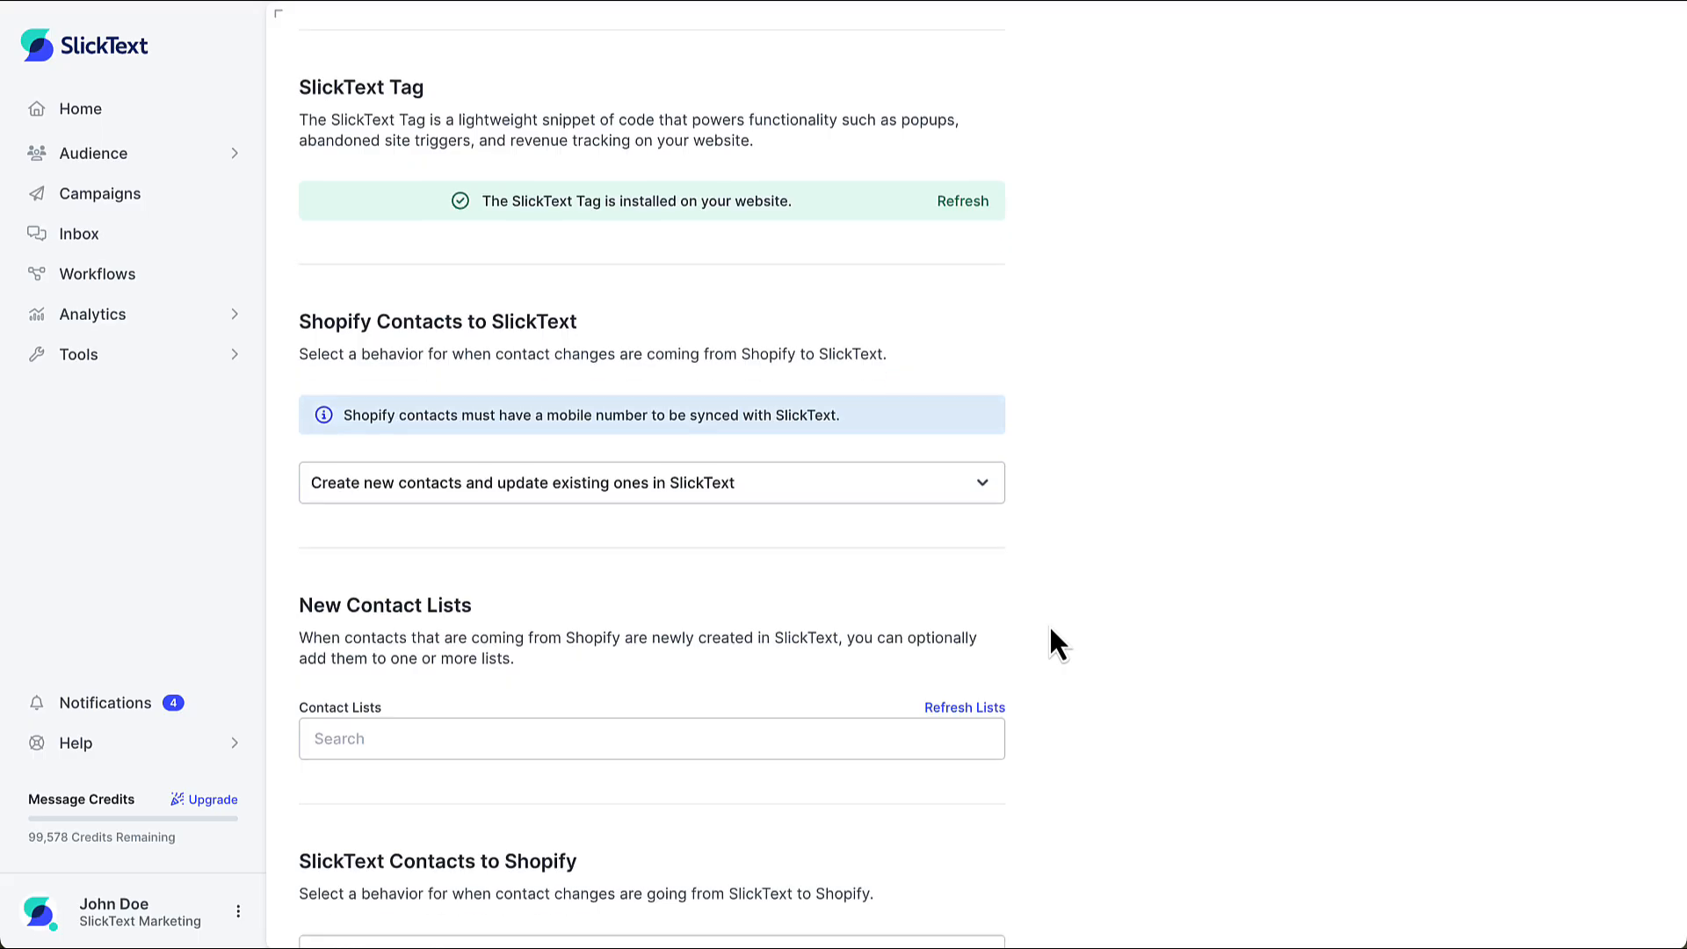
pyautogui.scroll(-3, 1052, 630)
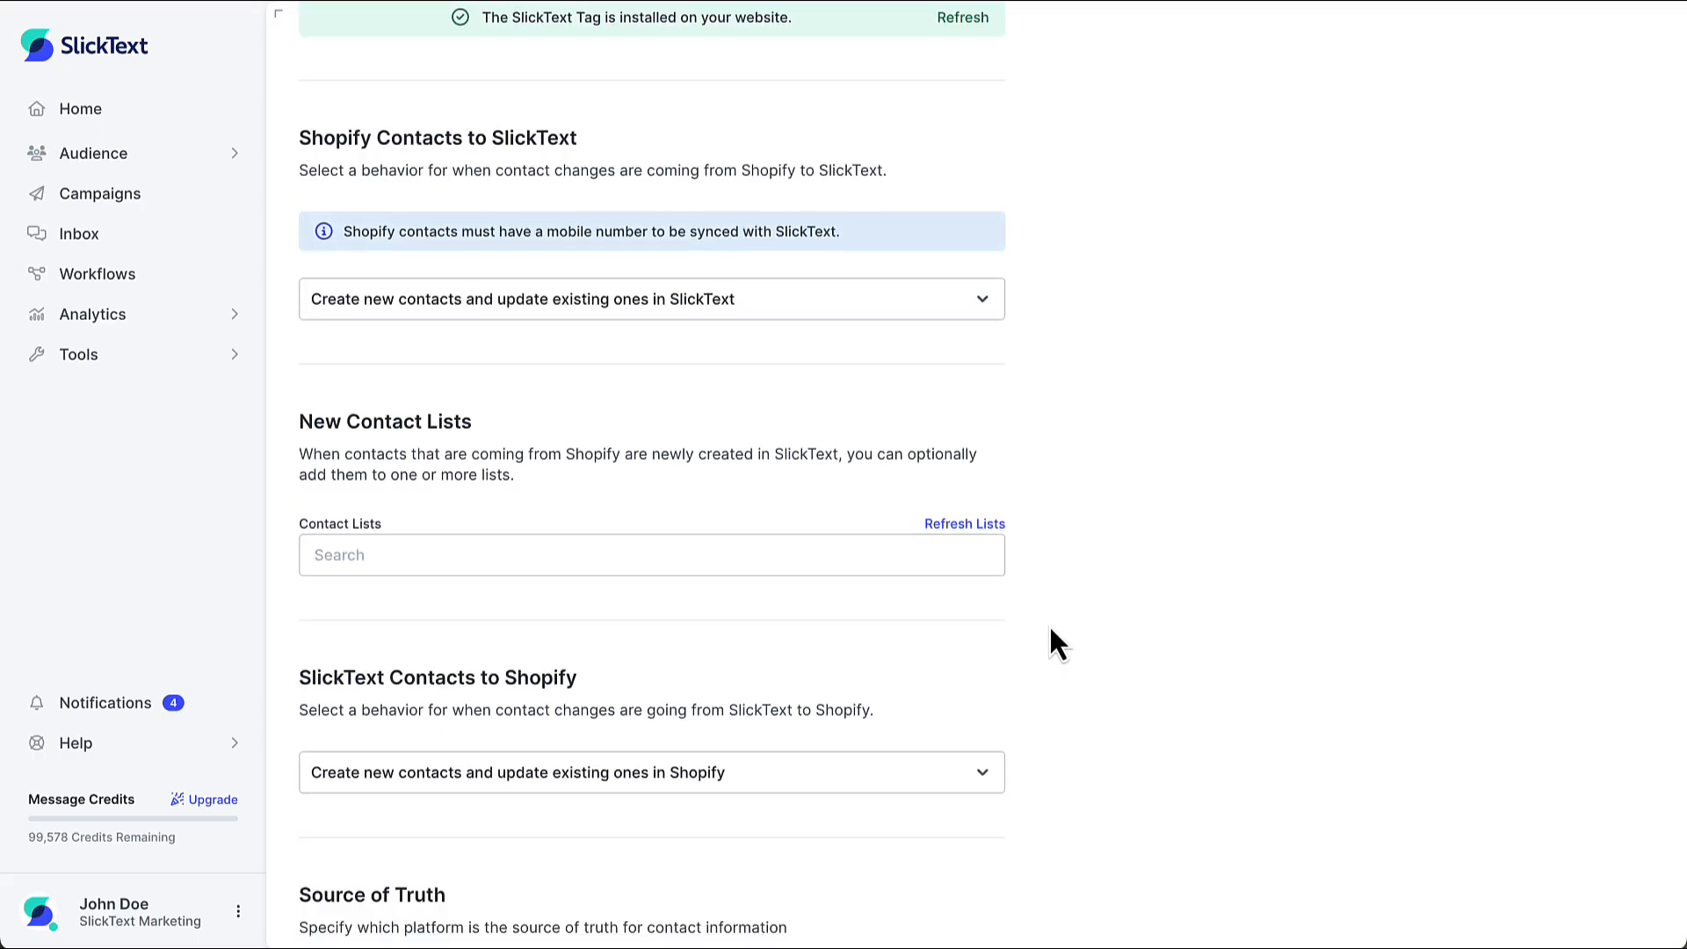
pyautogui.click(924, 304)
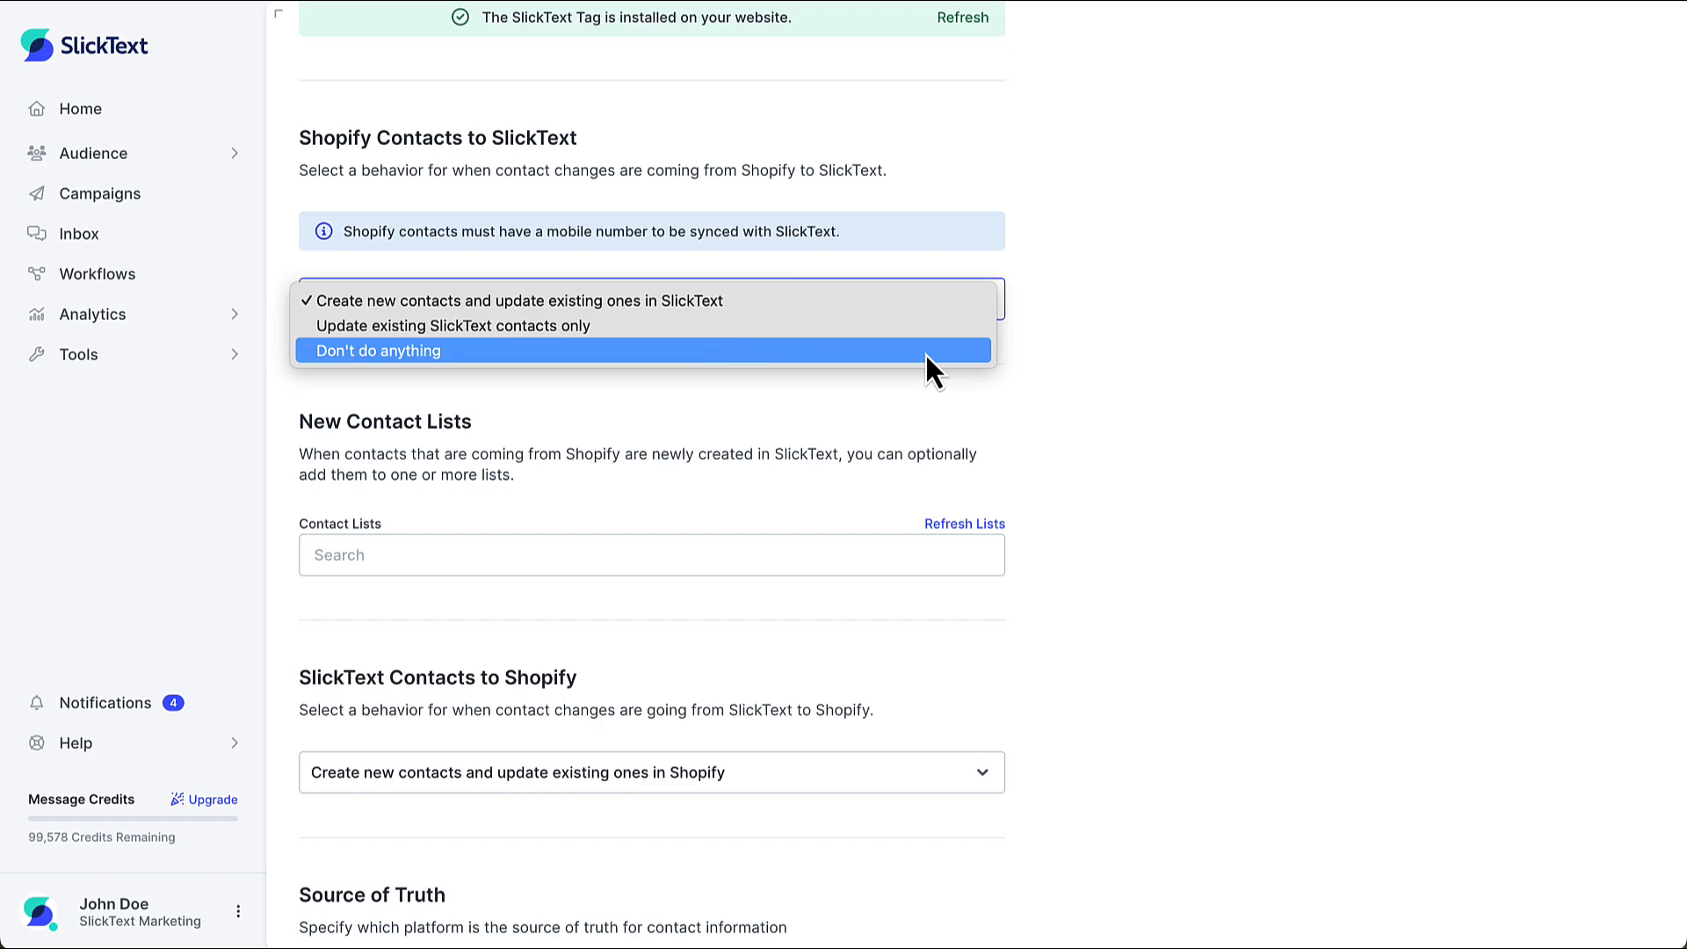
pyautogui.click(925, 304)
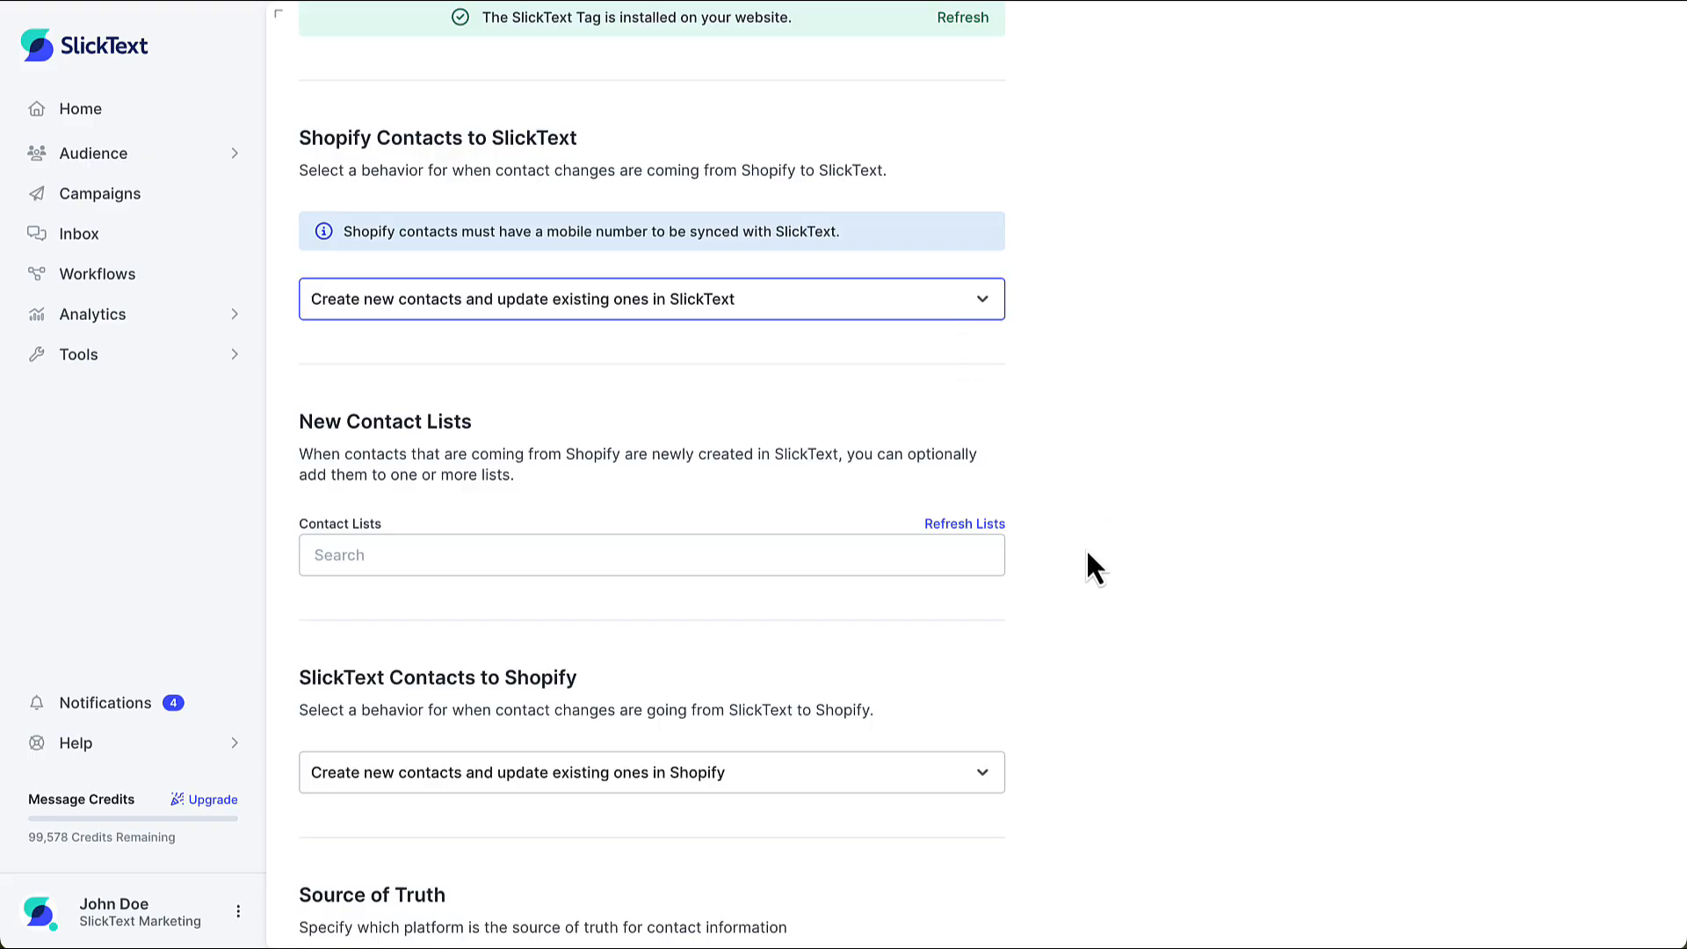
# Add VIP Club Members as the new contact list and have SlickText contacts create new and update existing ones in Shopify
pyautogui.scroll(-3, 1087, 553)
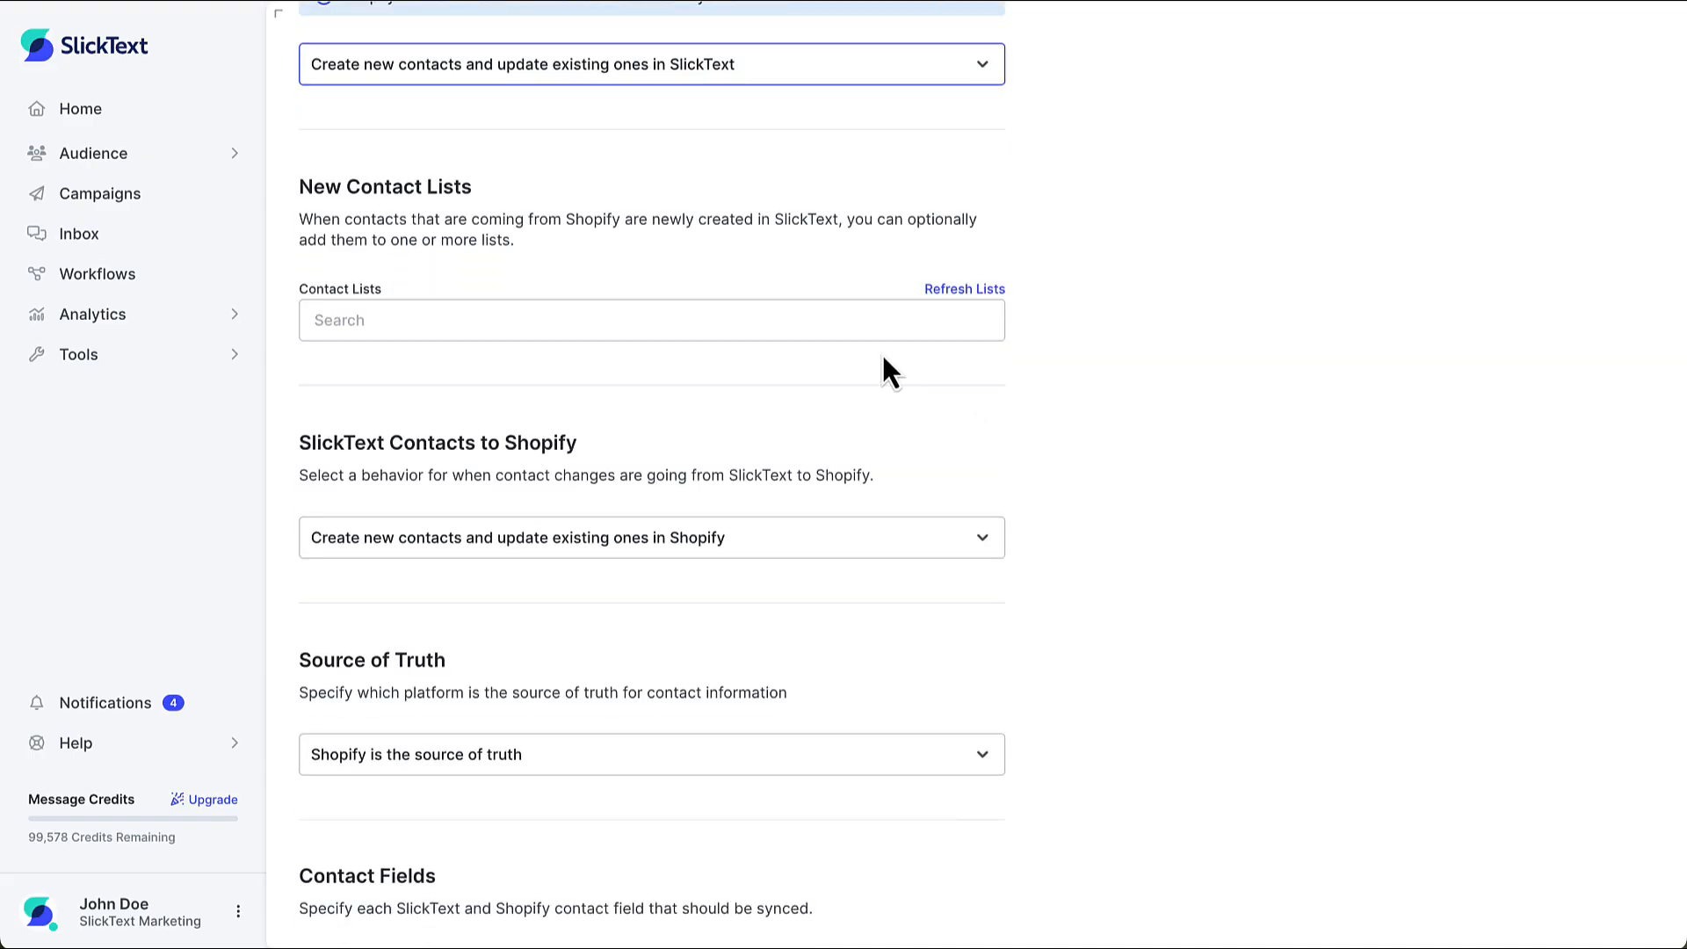
pyautogui.click(859, 329)
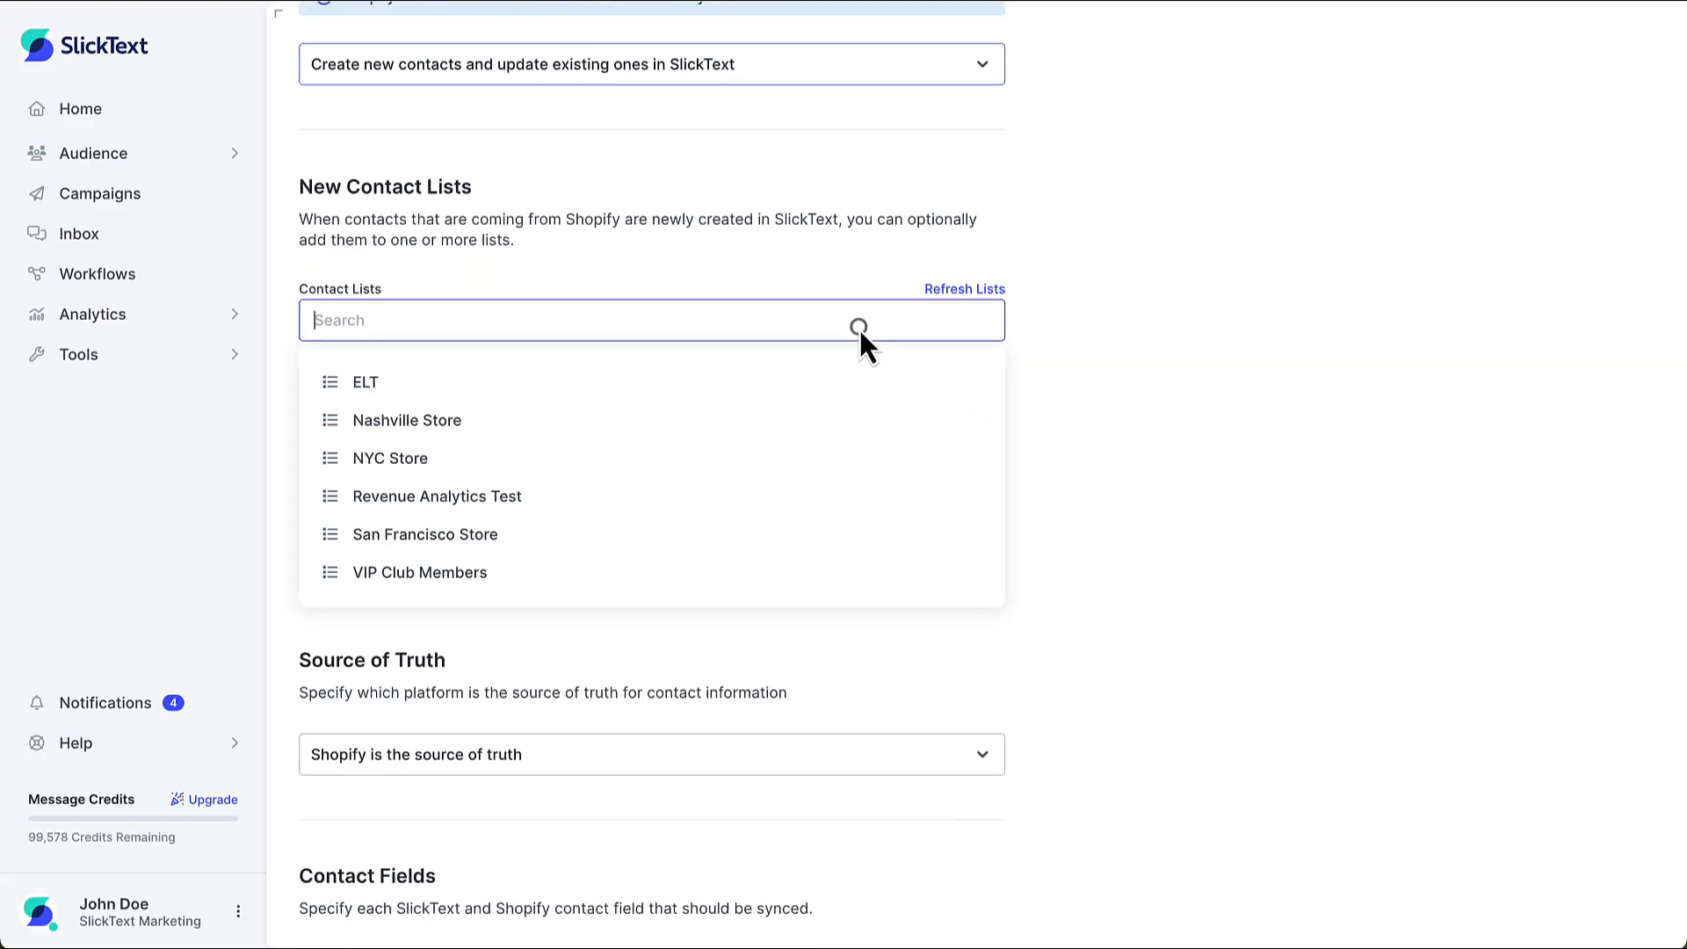
pyautogui.click(554, 578)
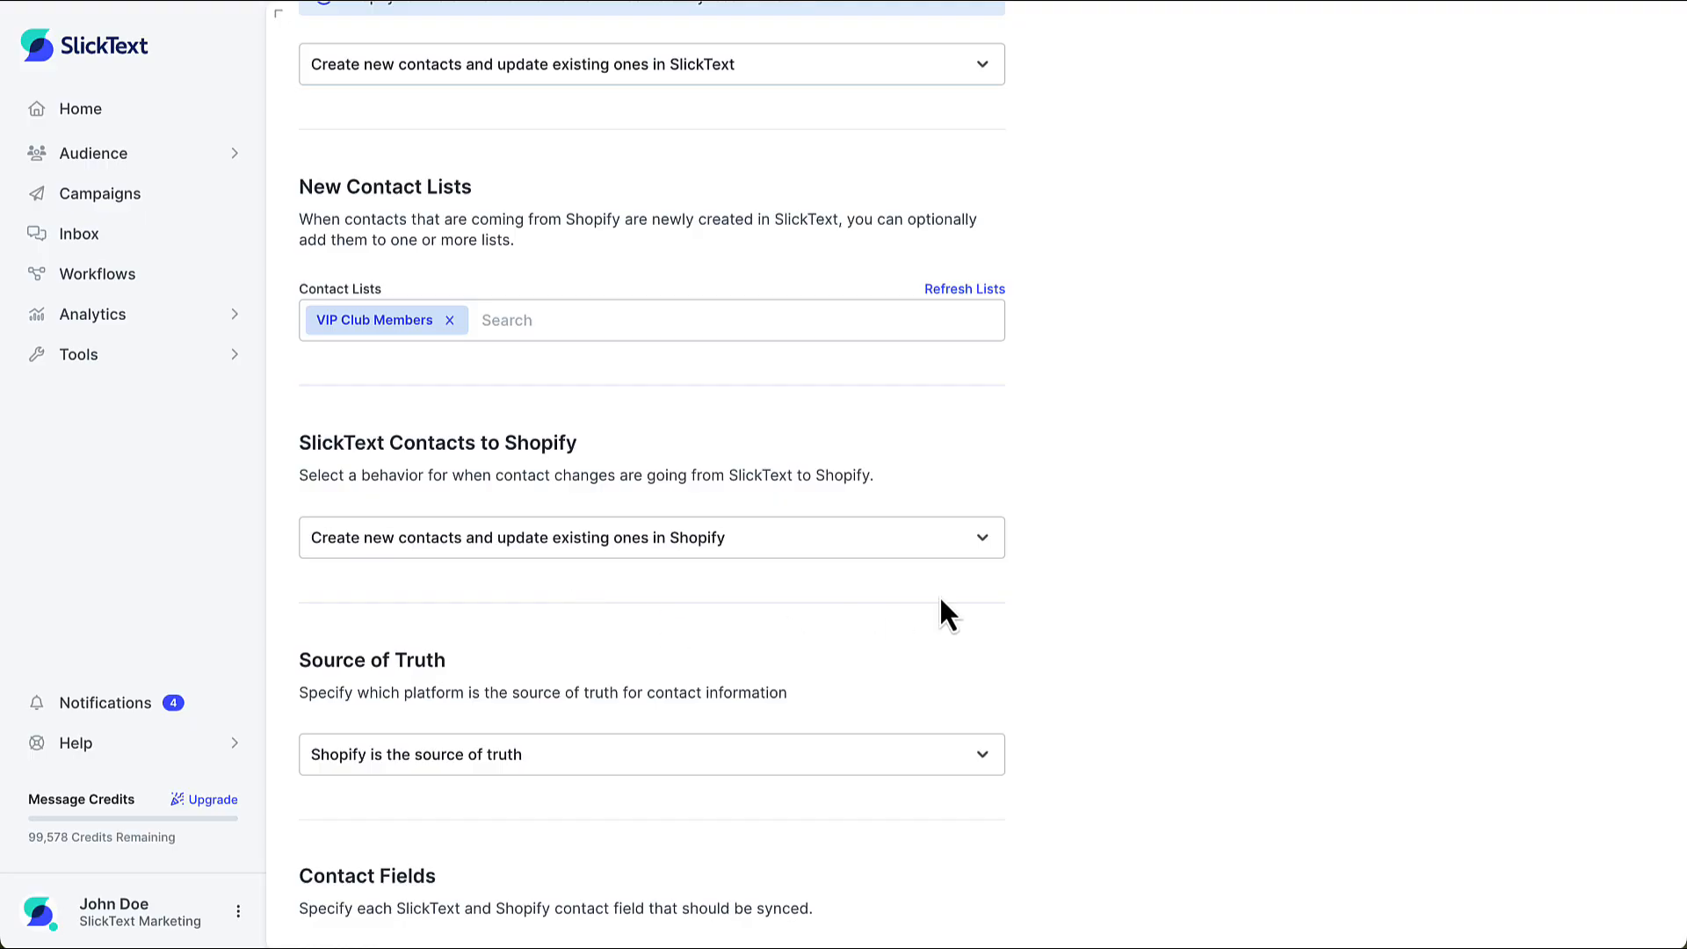
pyautogui.click(986, 551)
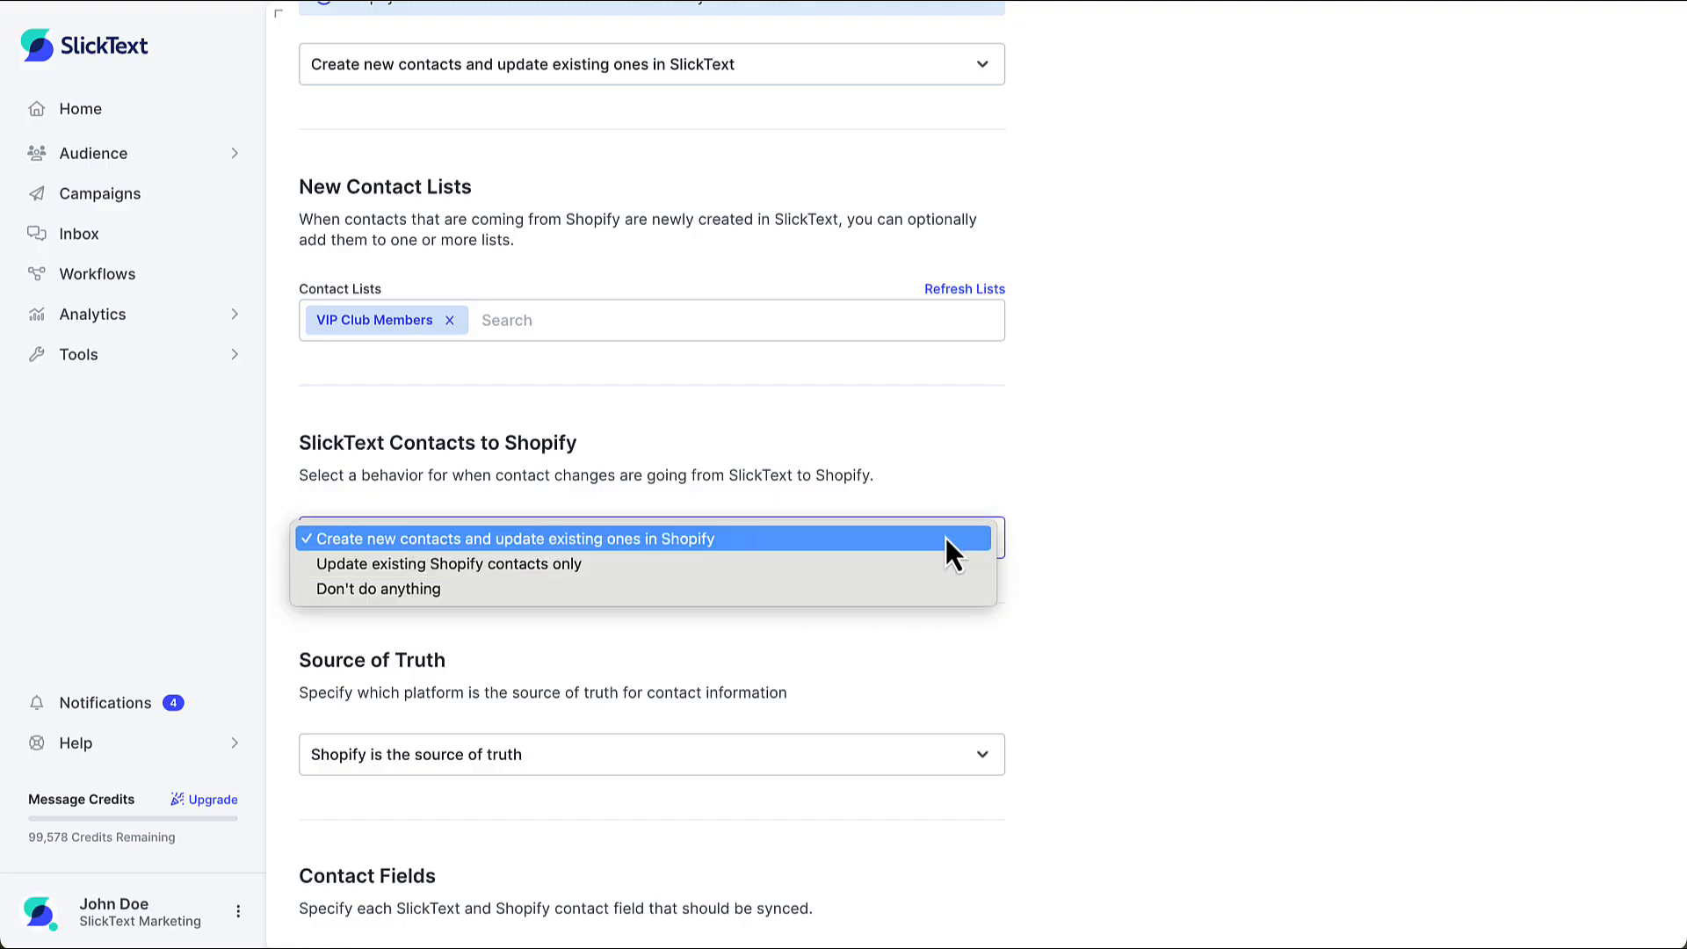
pyautogui.click(946, 540)
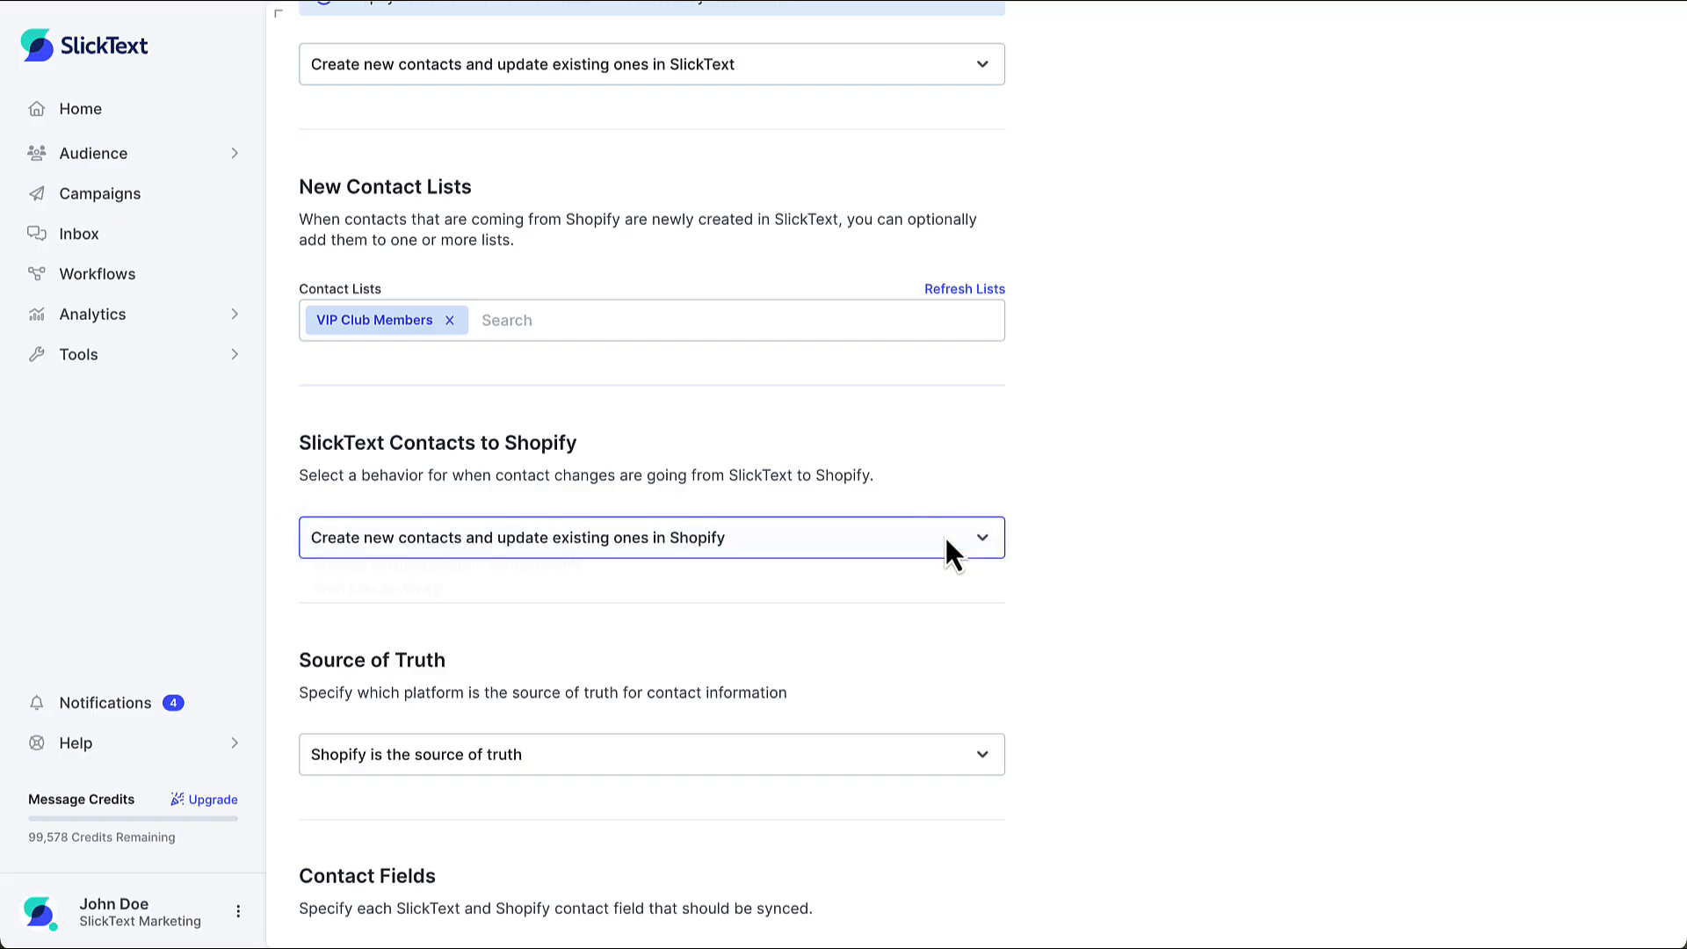
# Add a contact field mapping and set its Shopify field to Total Spent
pyautogui.scroll(-8, 1080, 652)
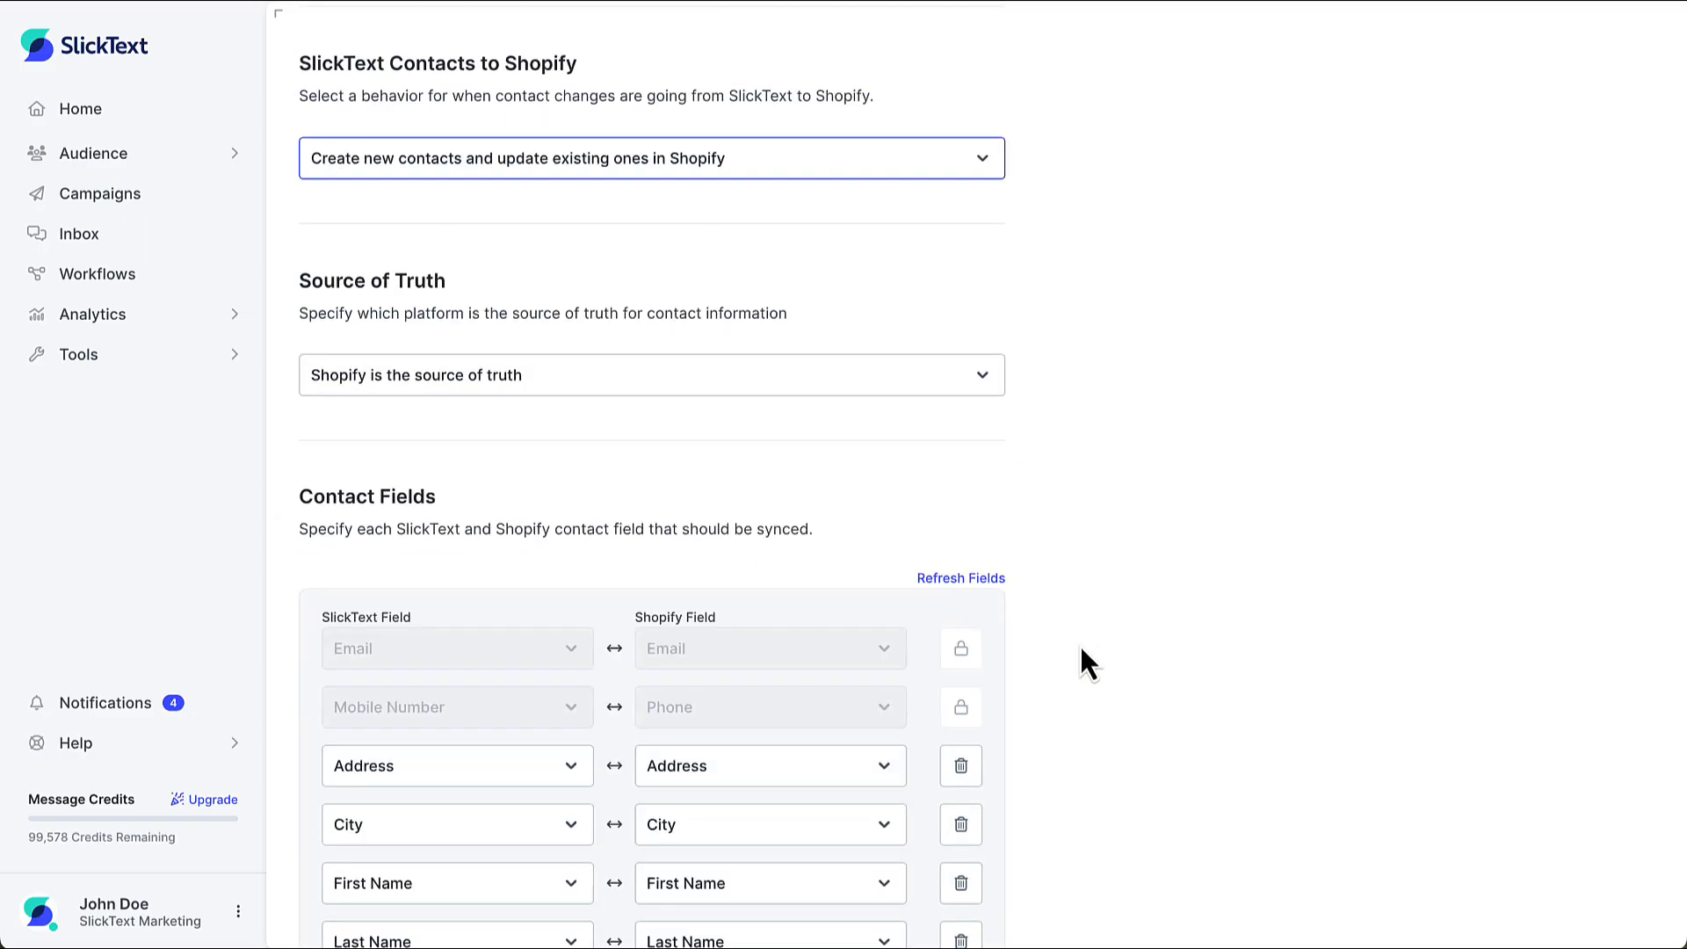
pyautogui.scroll(-2, 1080, 651)
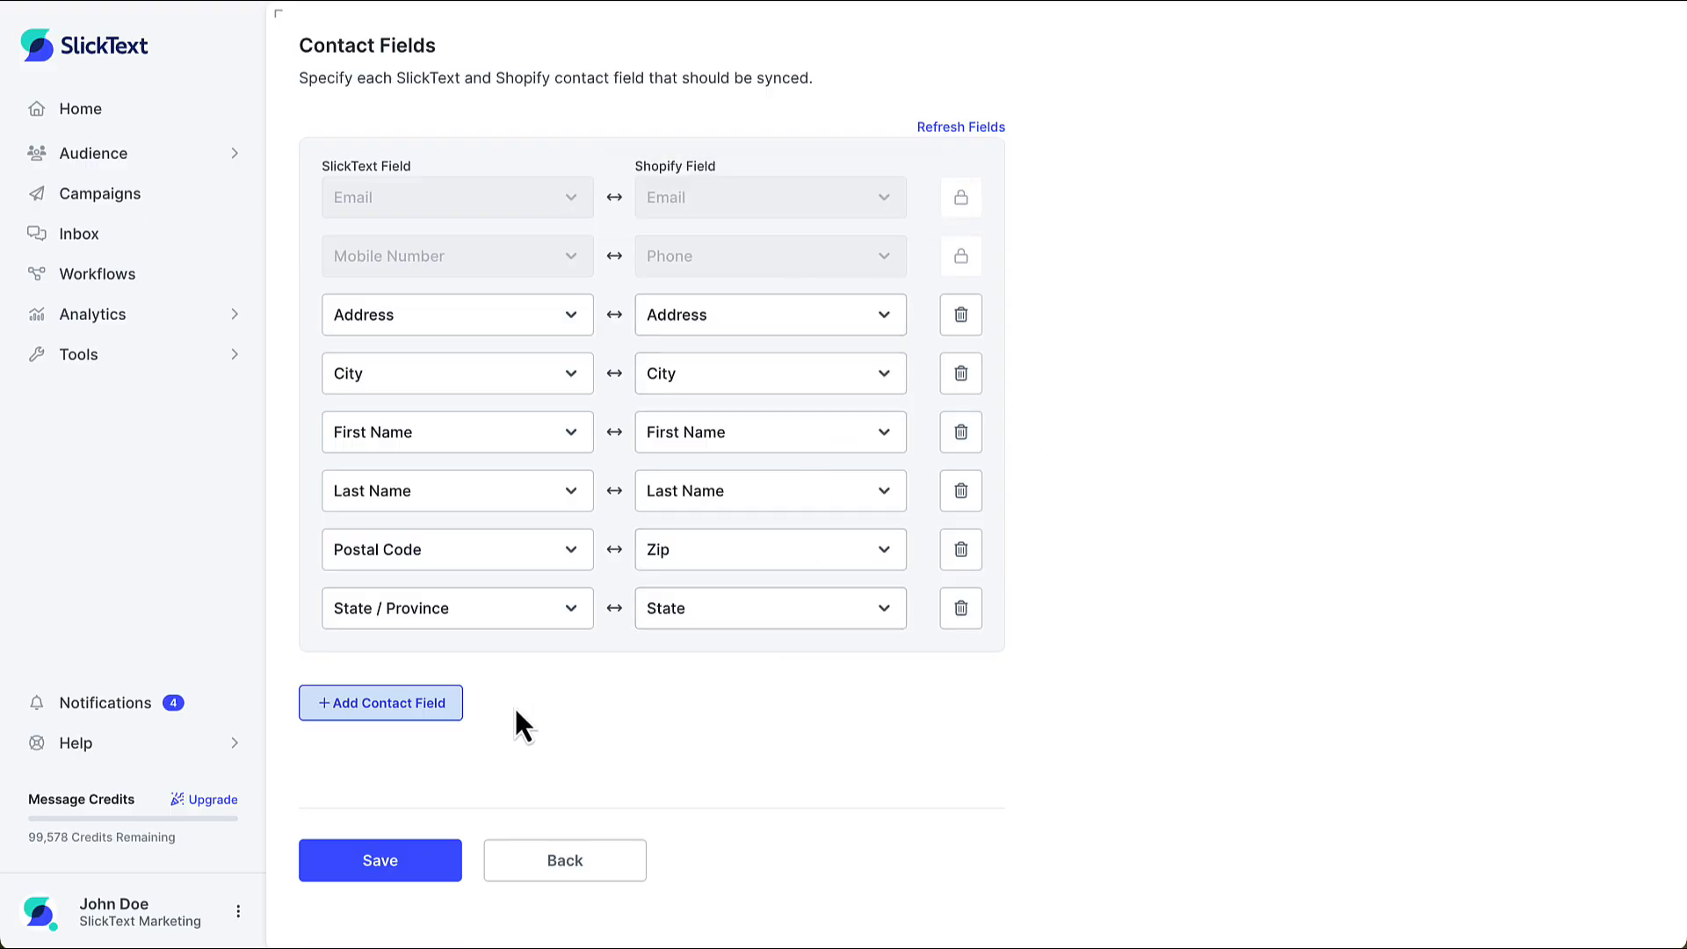
pyautogui.click(425, 710)
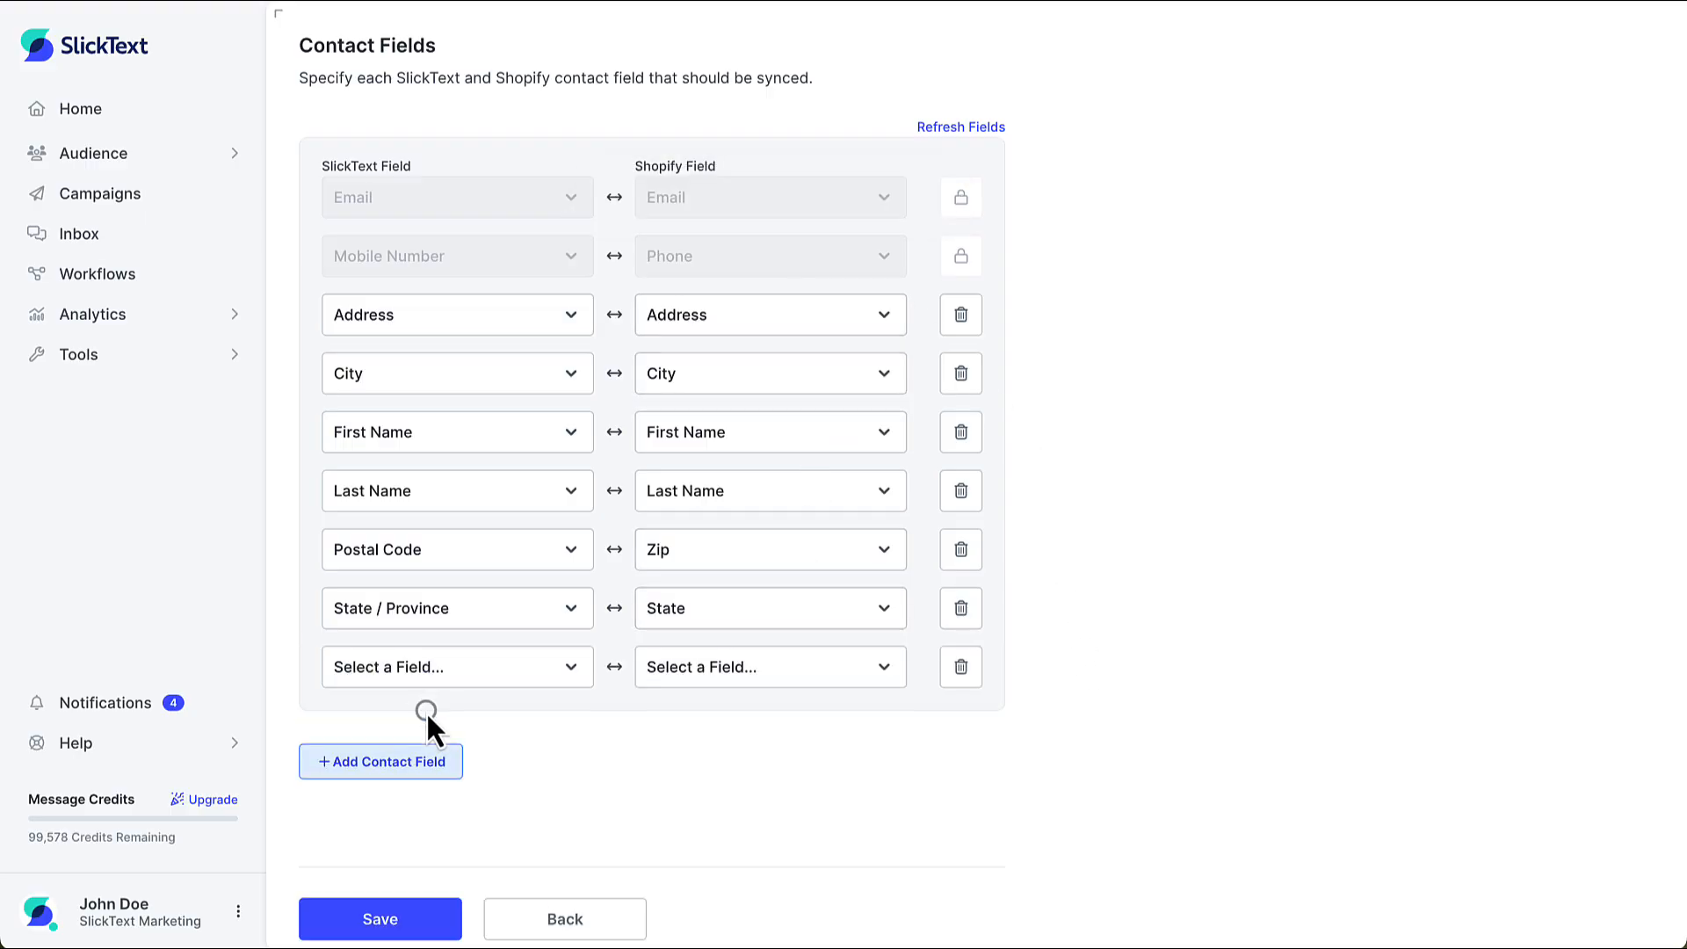
pyautogui.click(772, 674)
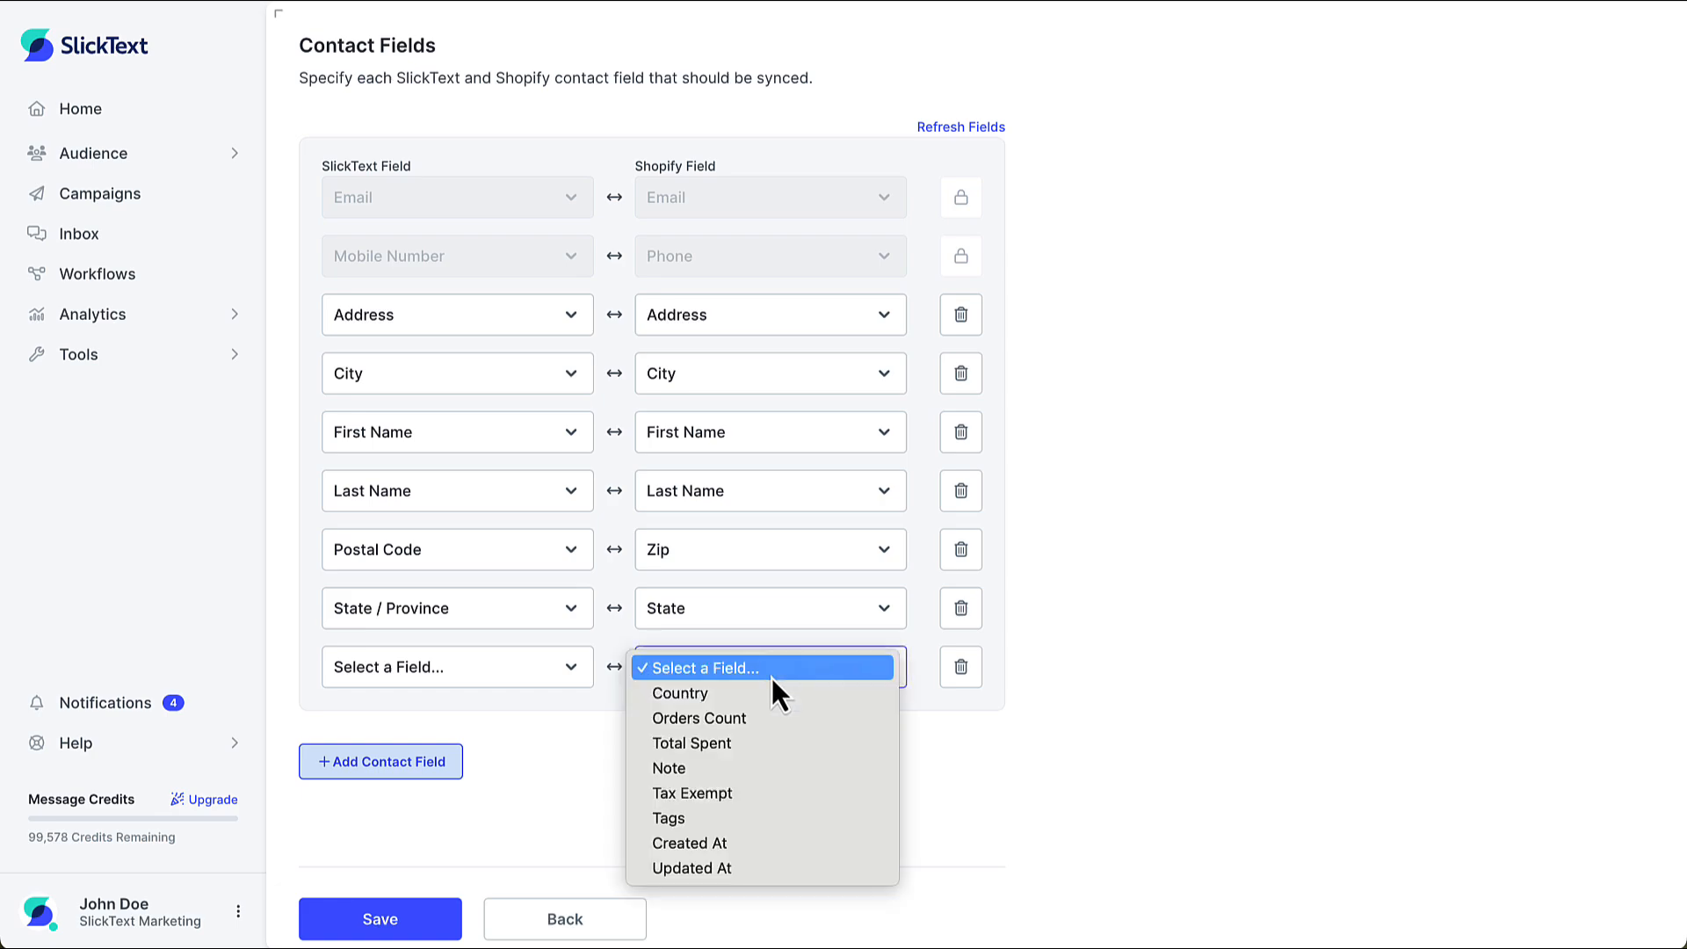
pyautogui.click(798, 750)
pyautogui.click(797, 747)
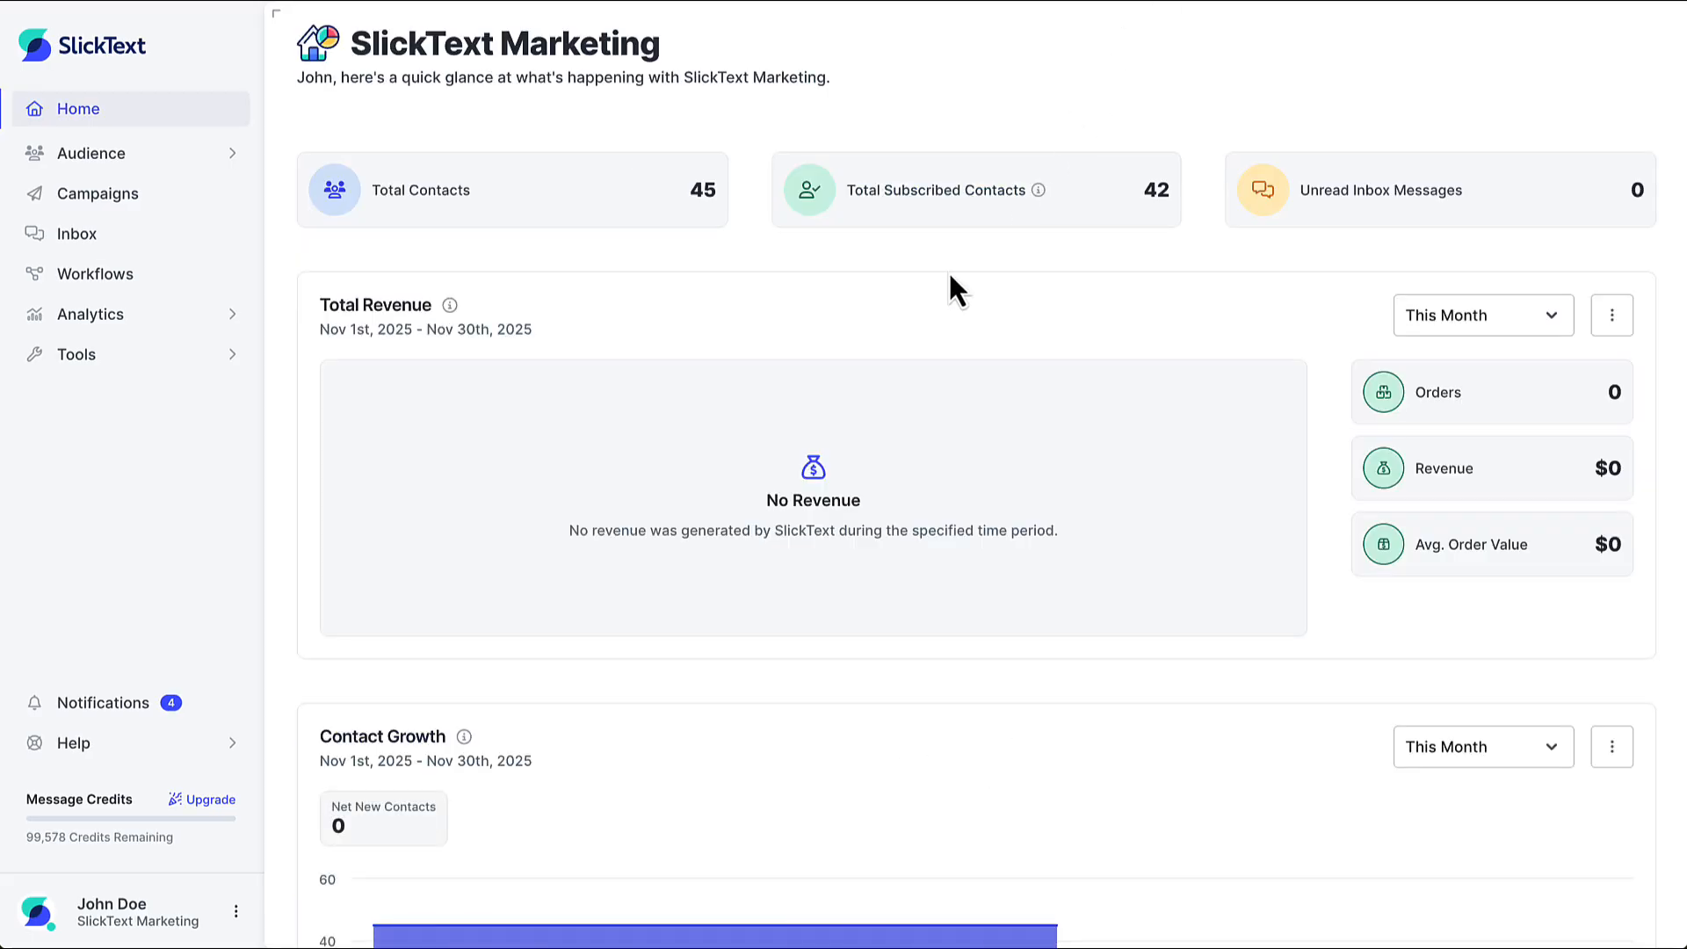
# Open the brand's Custom Fields settings from the SlickText home page
pyautogui.click(215, 922)
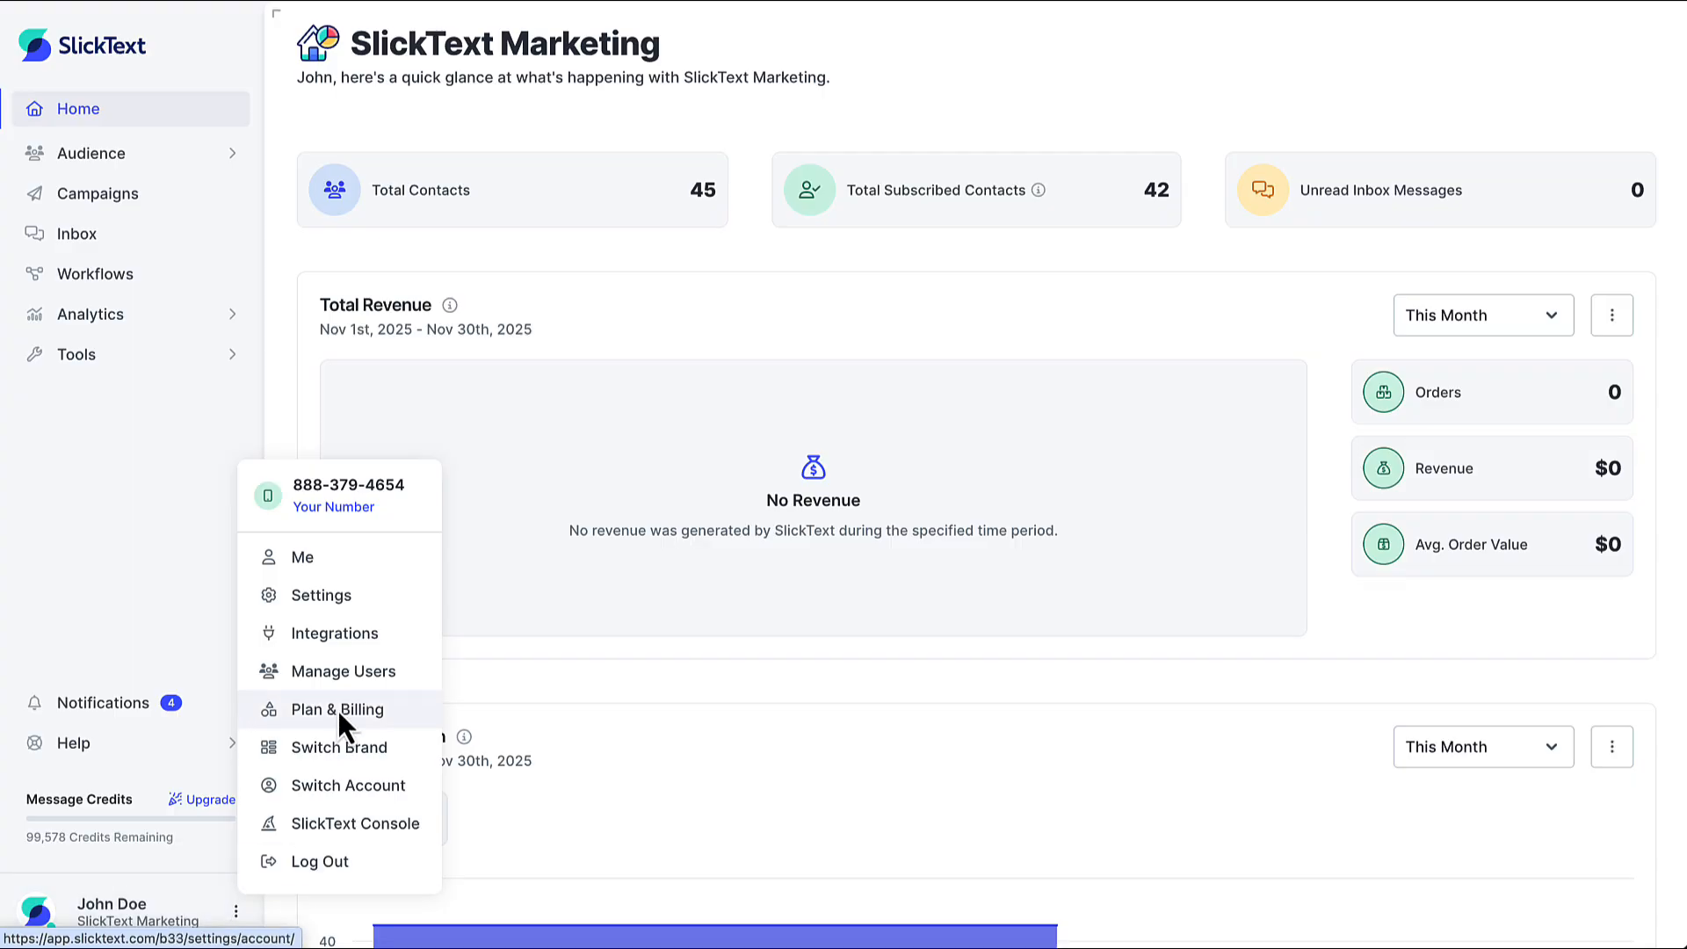
pyautogui.click(356, 594)
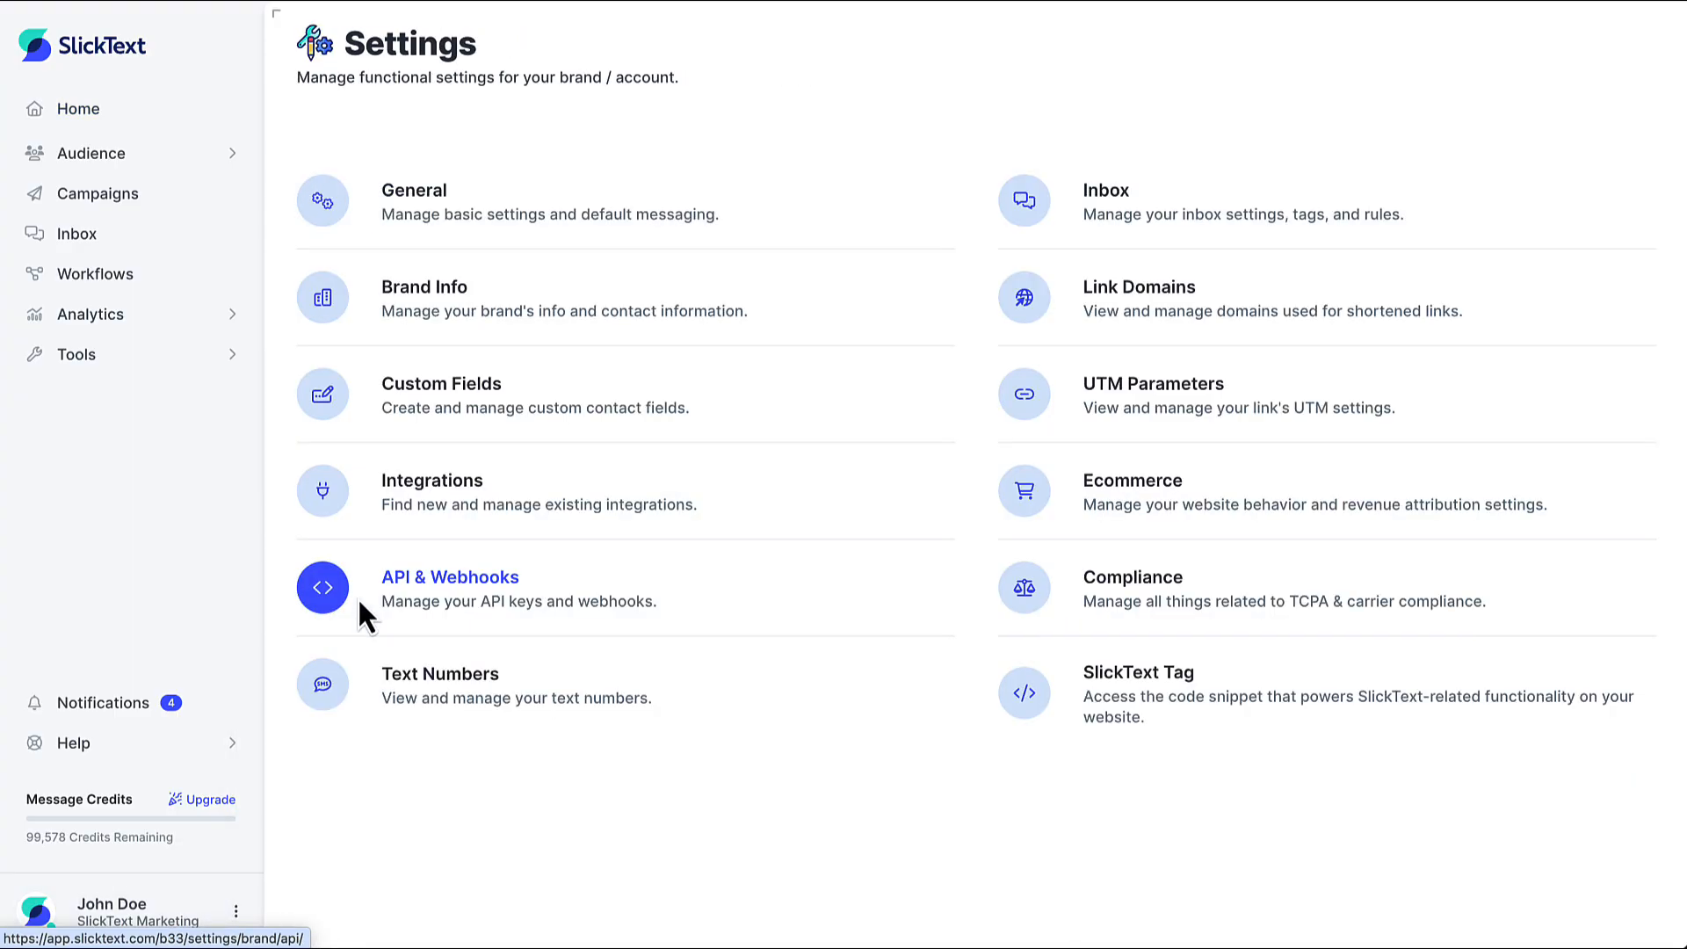
pyautogui.click(436, 393)
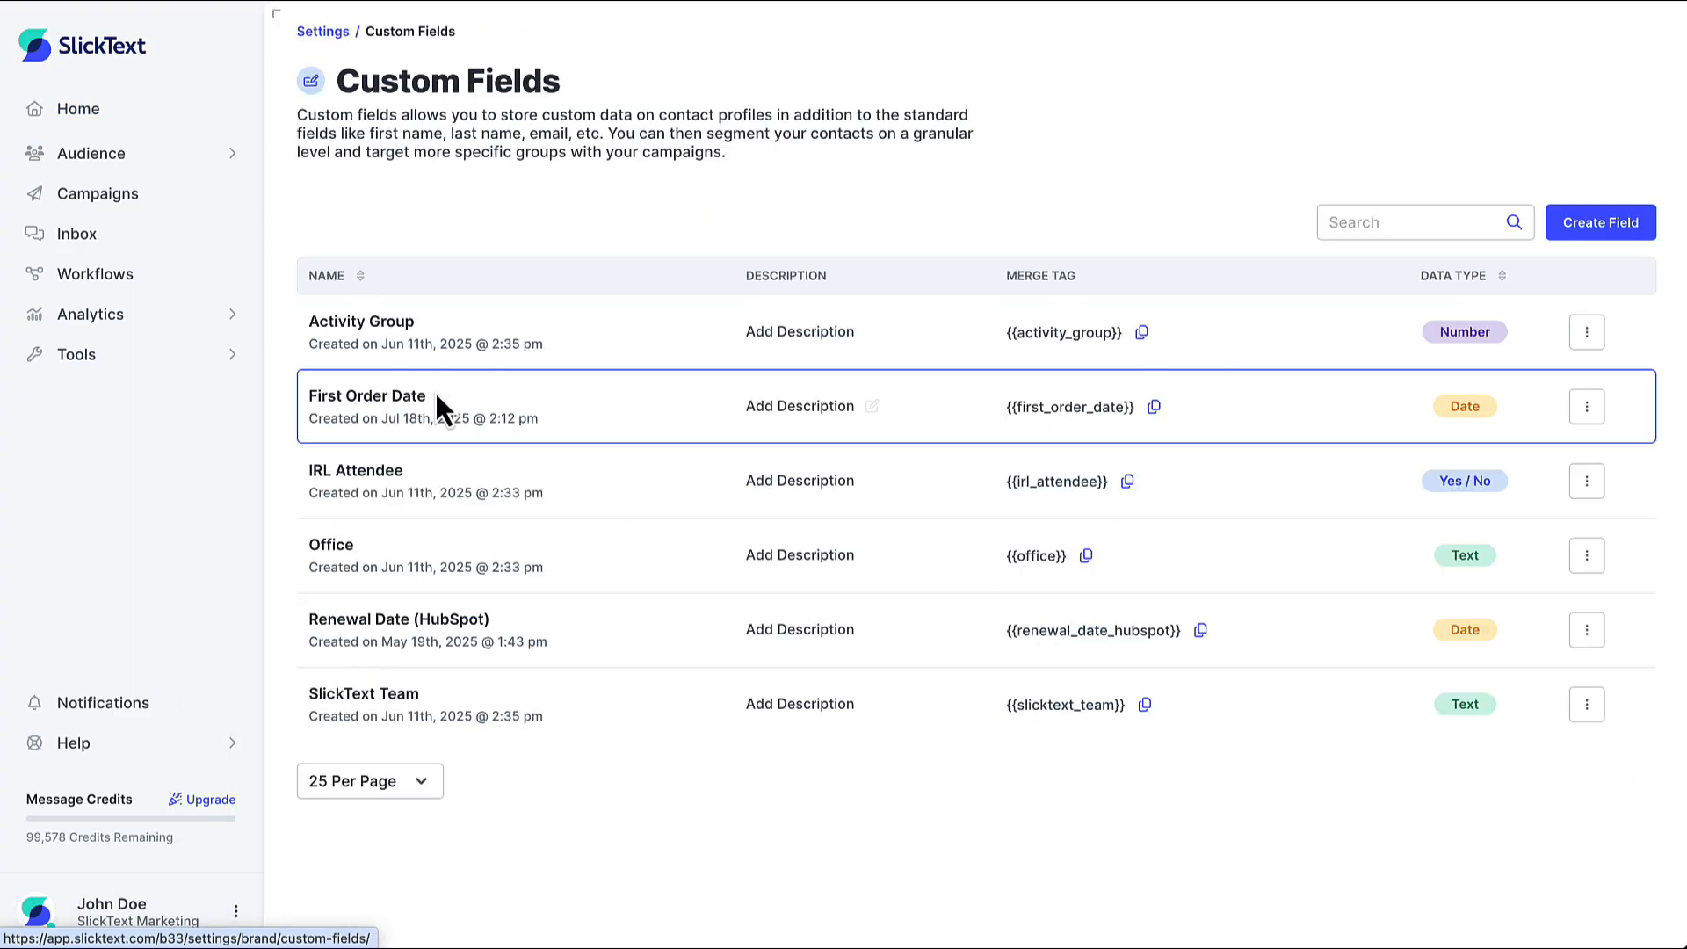
# Create and save a Number custom field named Total Spent with the description "Synced from Shopify"
pyautogui.click(1601, 223)
pyautogui.click(751, 206)
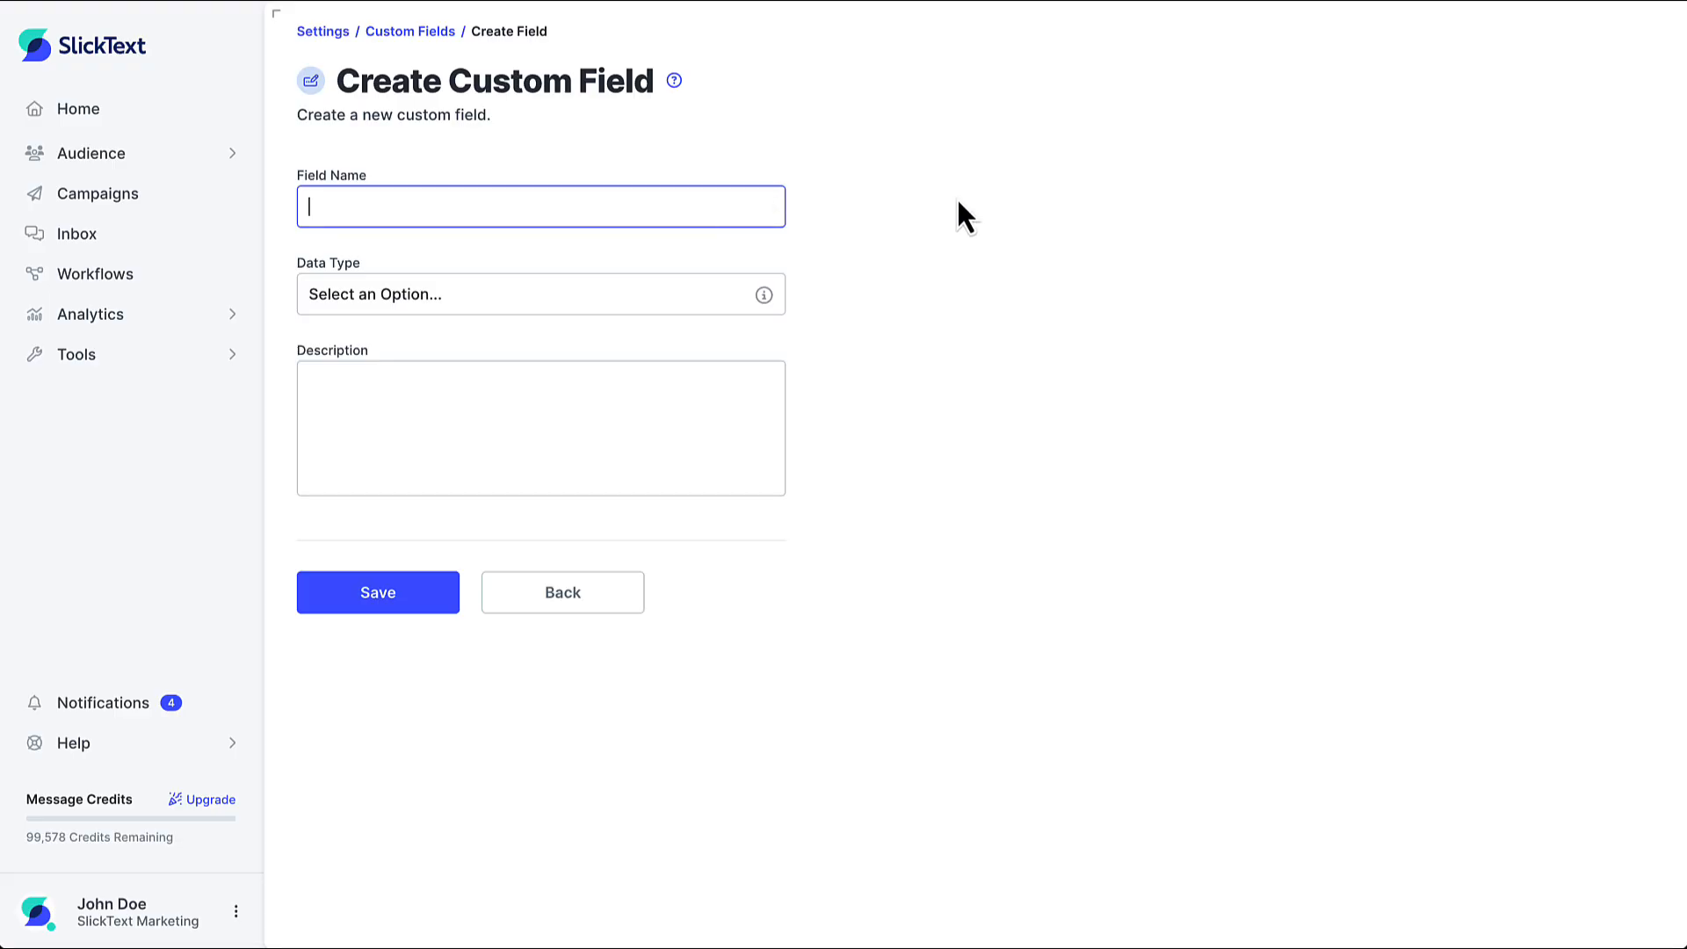
pyautogui.write('Total Spent')
pyautogui.click(758, 294)
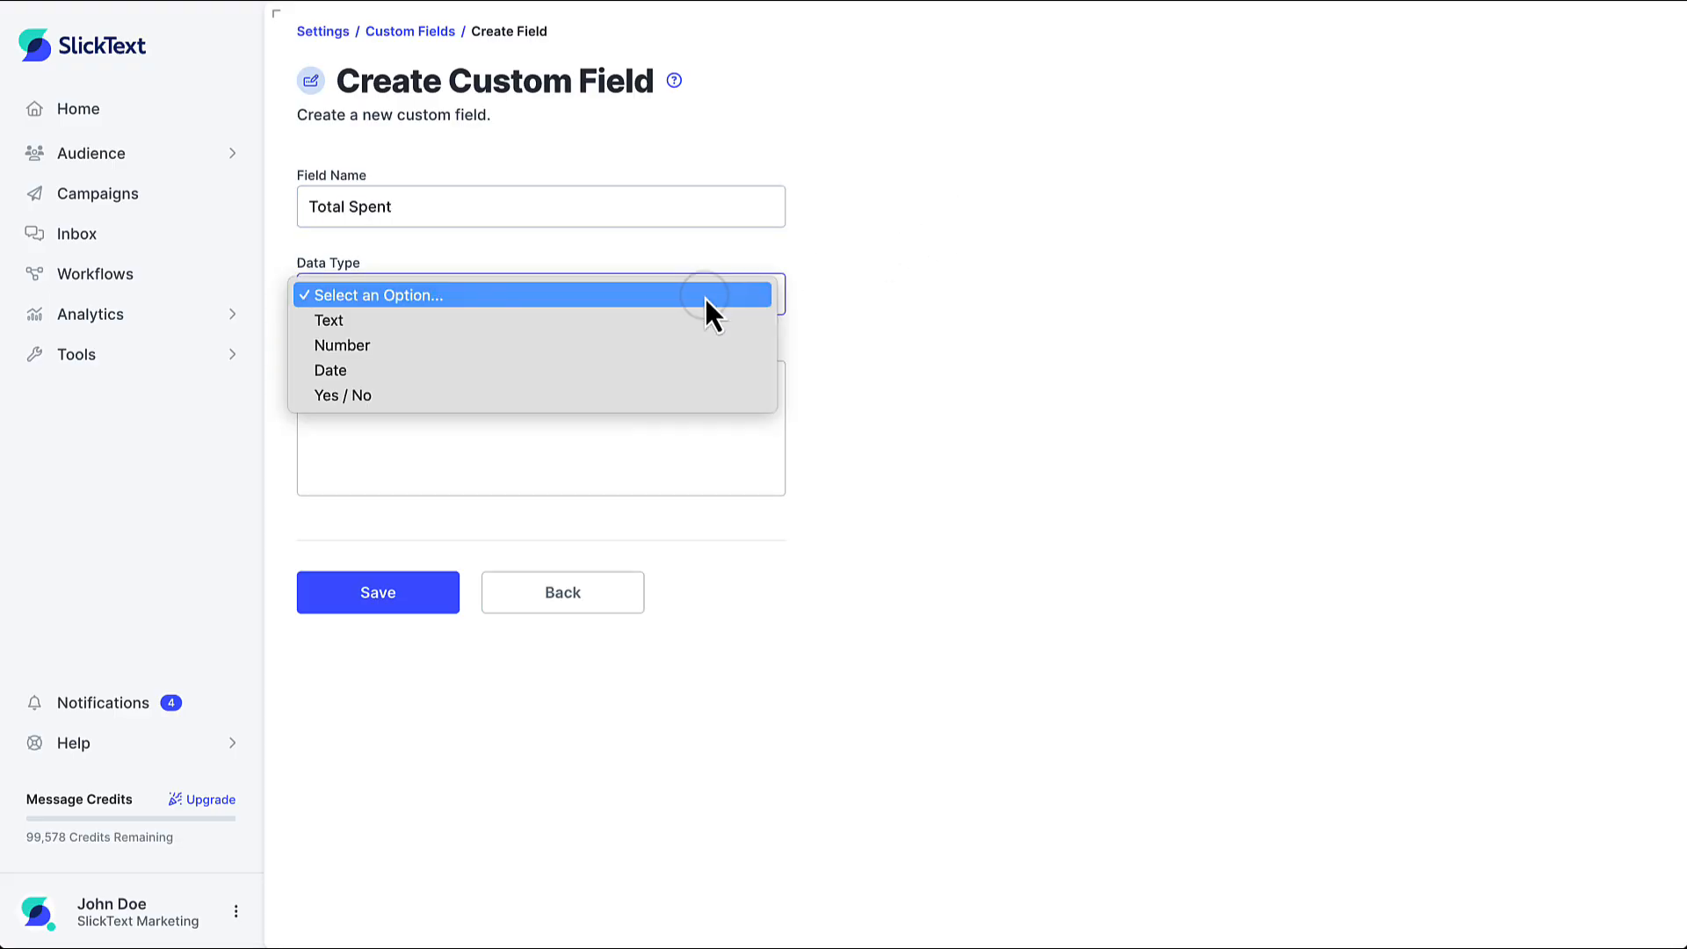
pyautogui.click(694, 344)
pyautogui.click(673, 419)
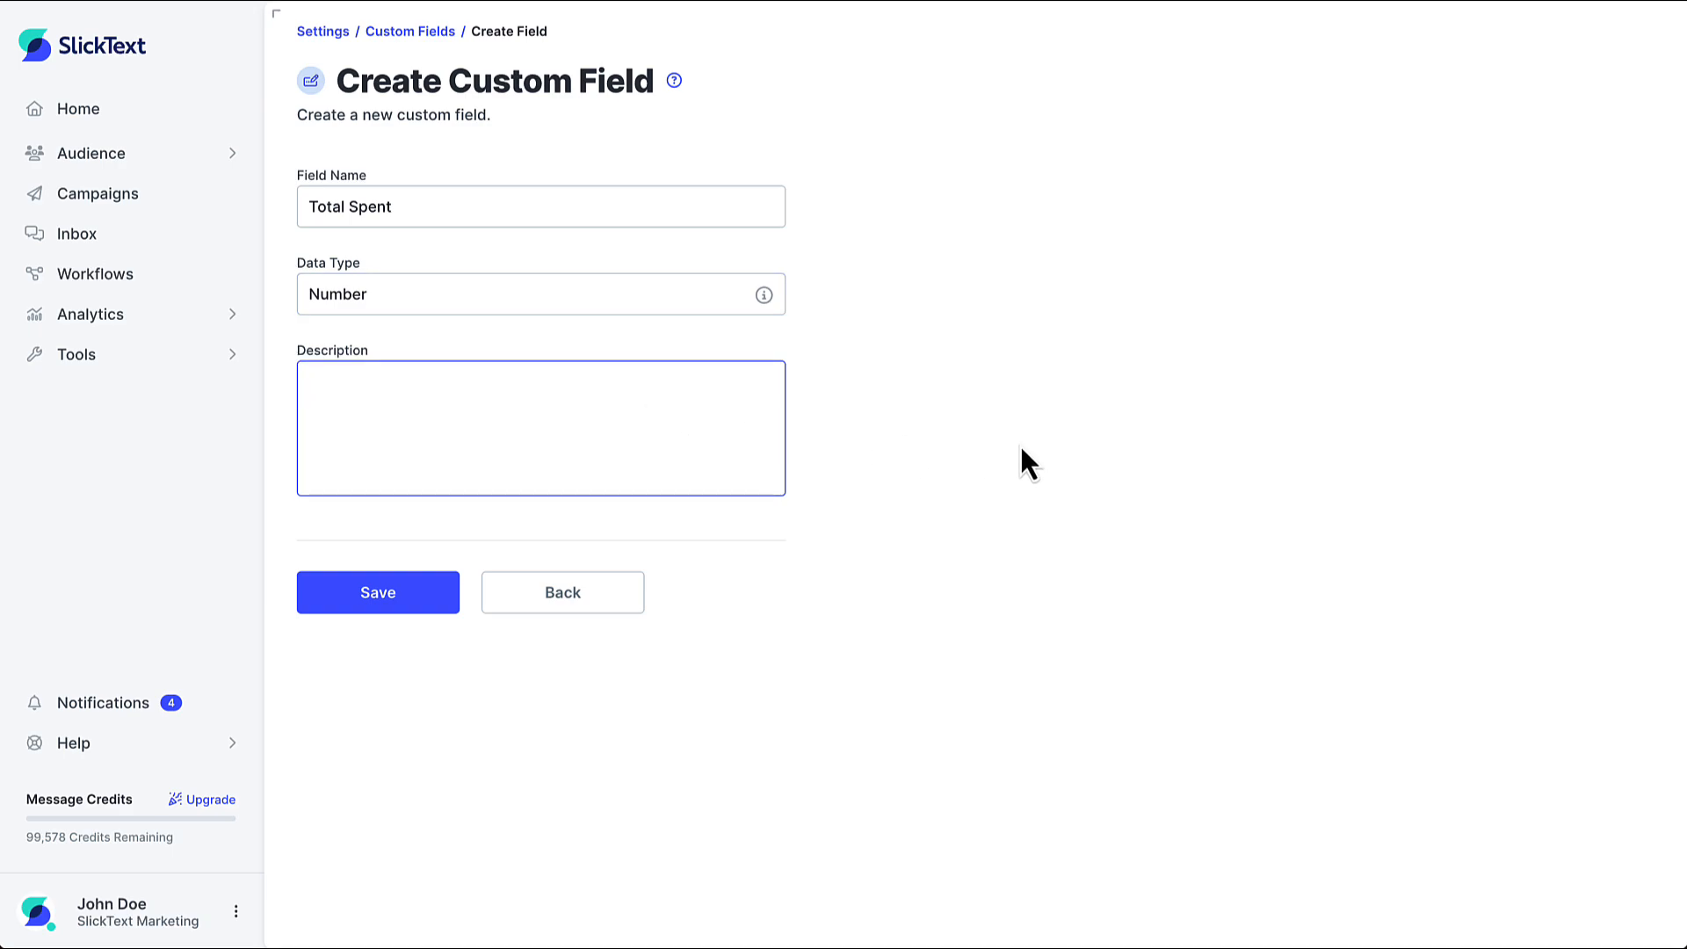
pyautogui.write('Synced from Shopify')
pyautogui.click(440, 601)
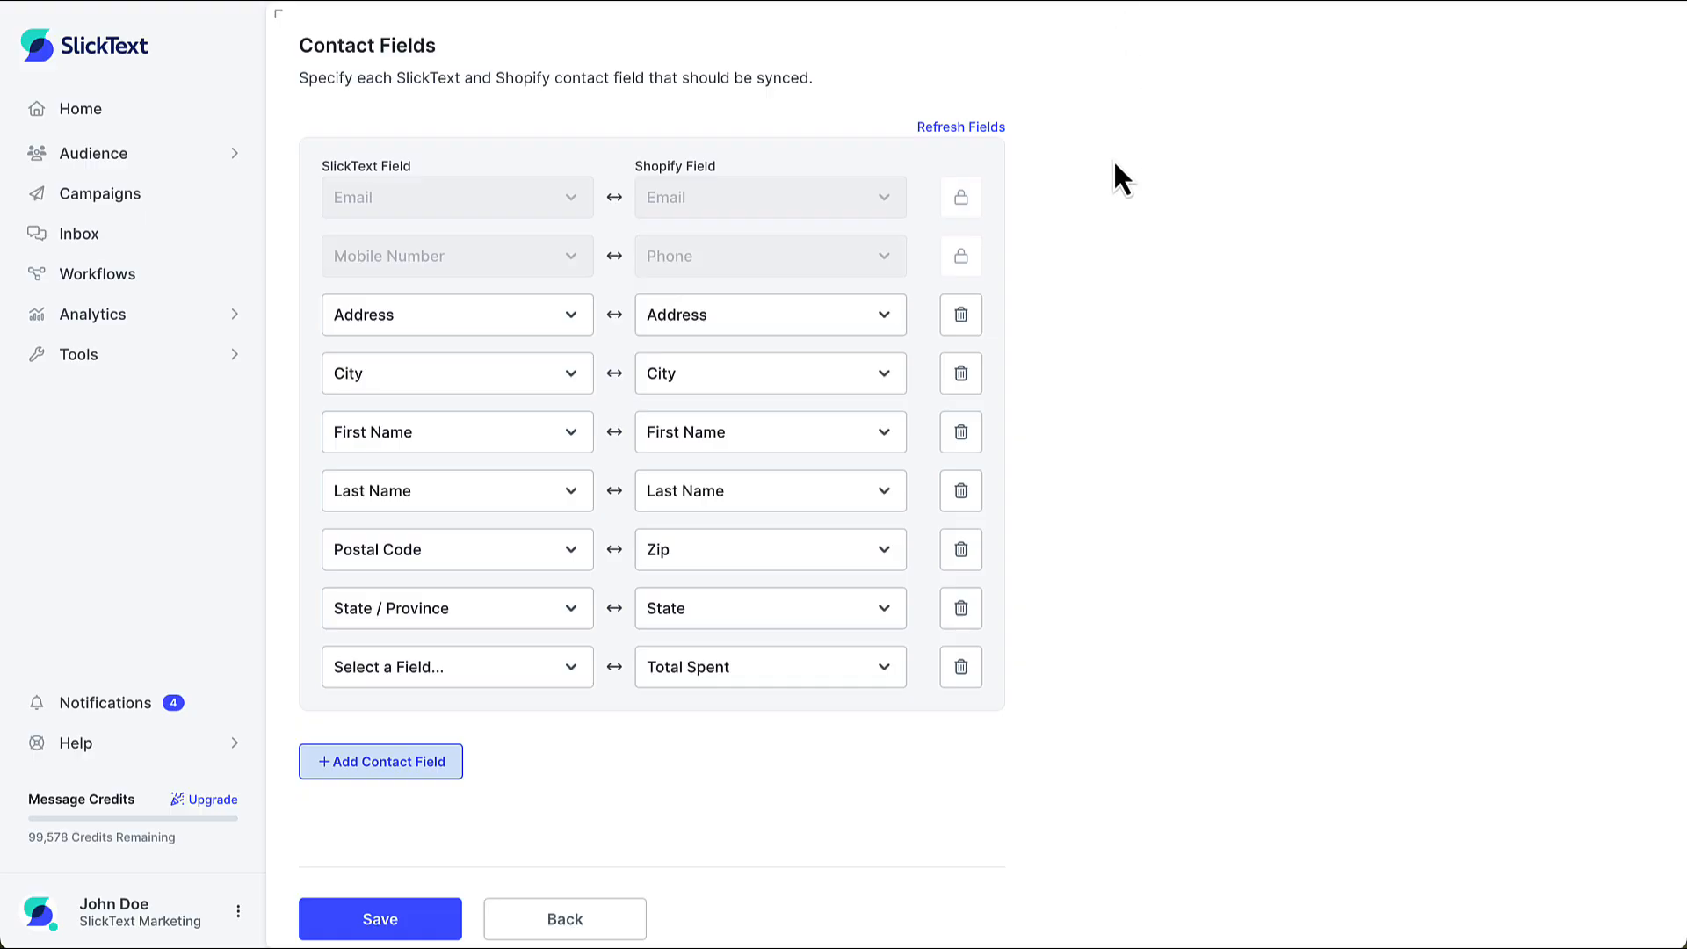
# Refresh the integration's contact fields, map SlickText's Total Spent to Shopify's Total Spent, and save the settings
pyautogui.click(989, 128)
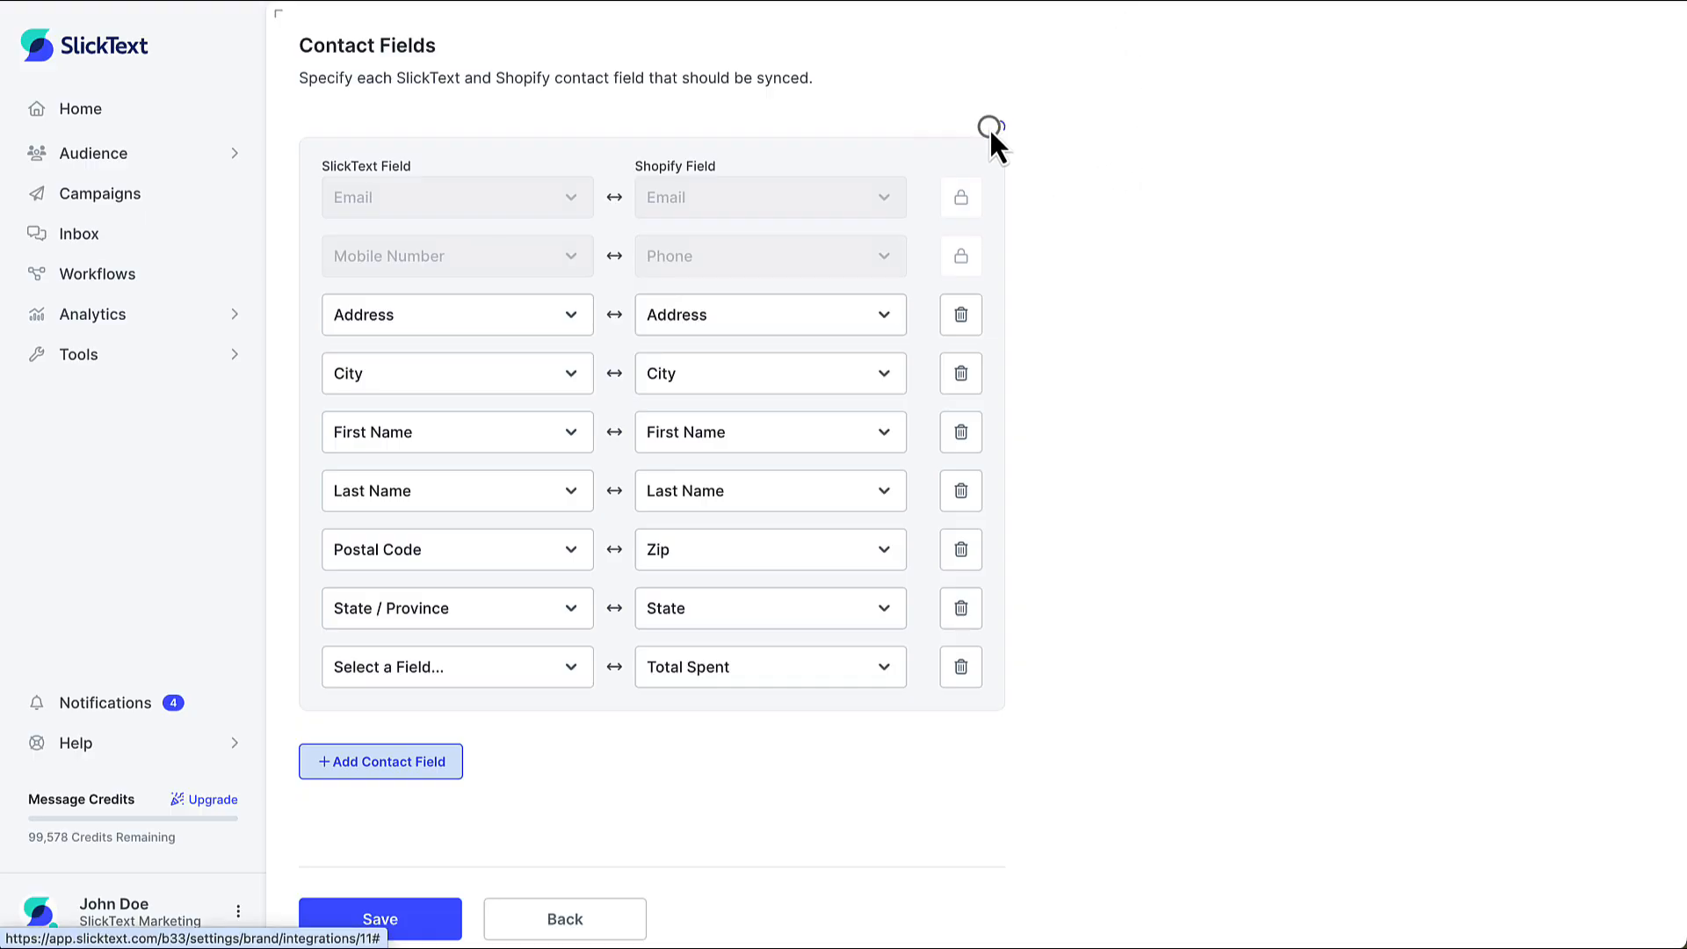
pyautogui.click(497, 602)
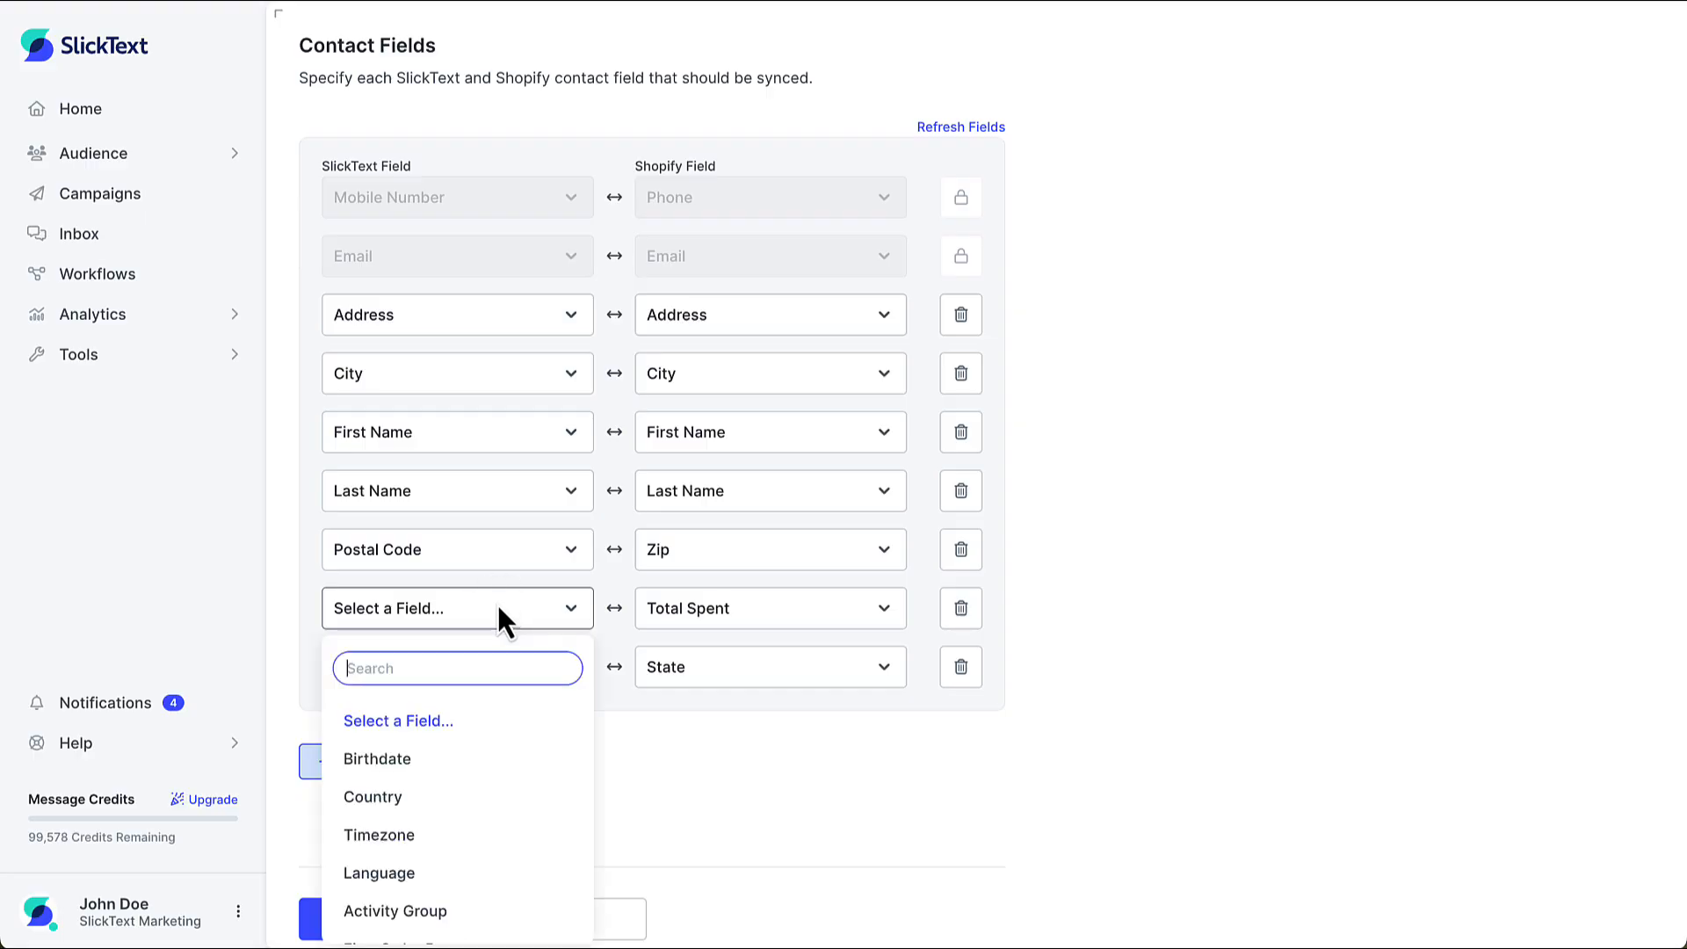
pyautogui.scroll(-1, 483, 825)
pyautogui.scroll(-4, 484, 829)
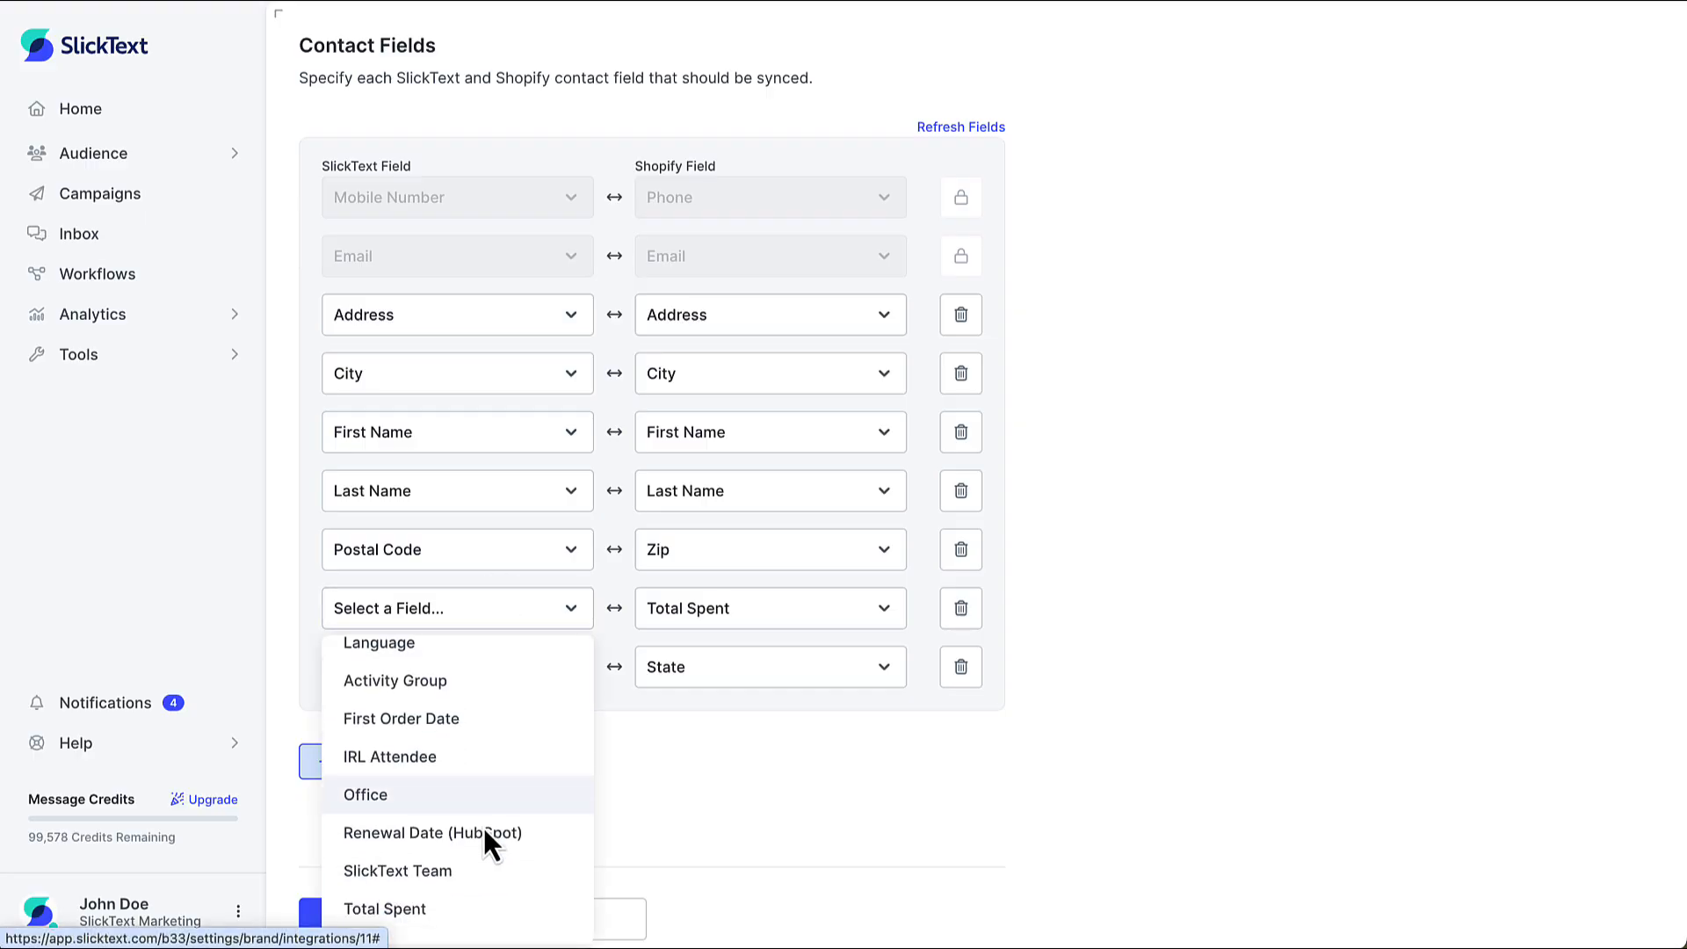
pyautogui.click(485, 911)
pyautogui.scroll(-1, 716, 818)
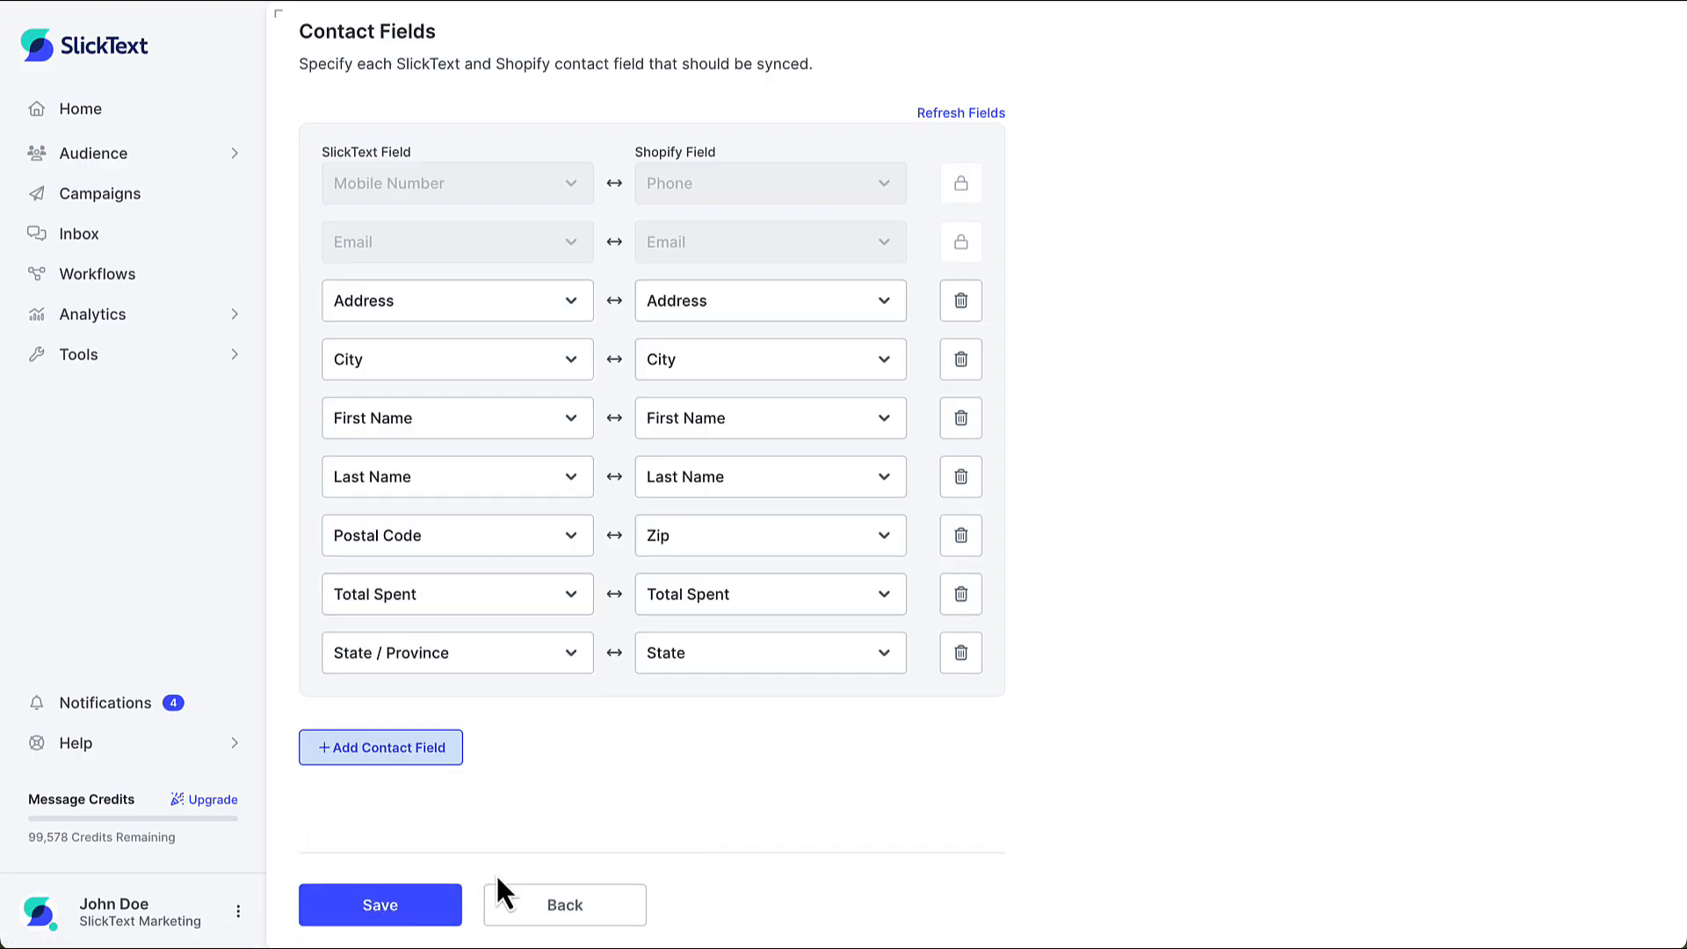
pyautogui.click(401, 898)
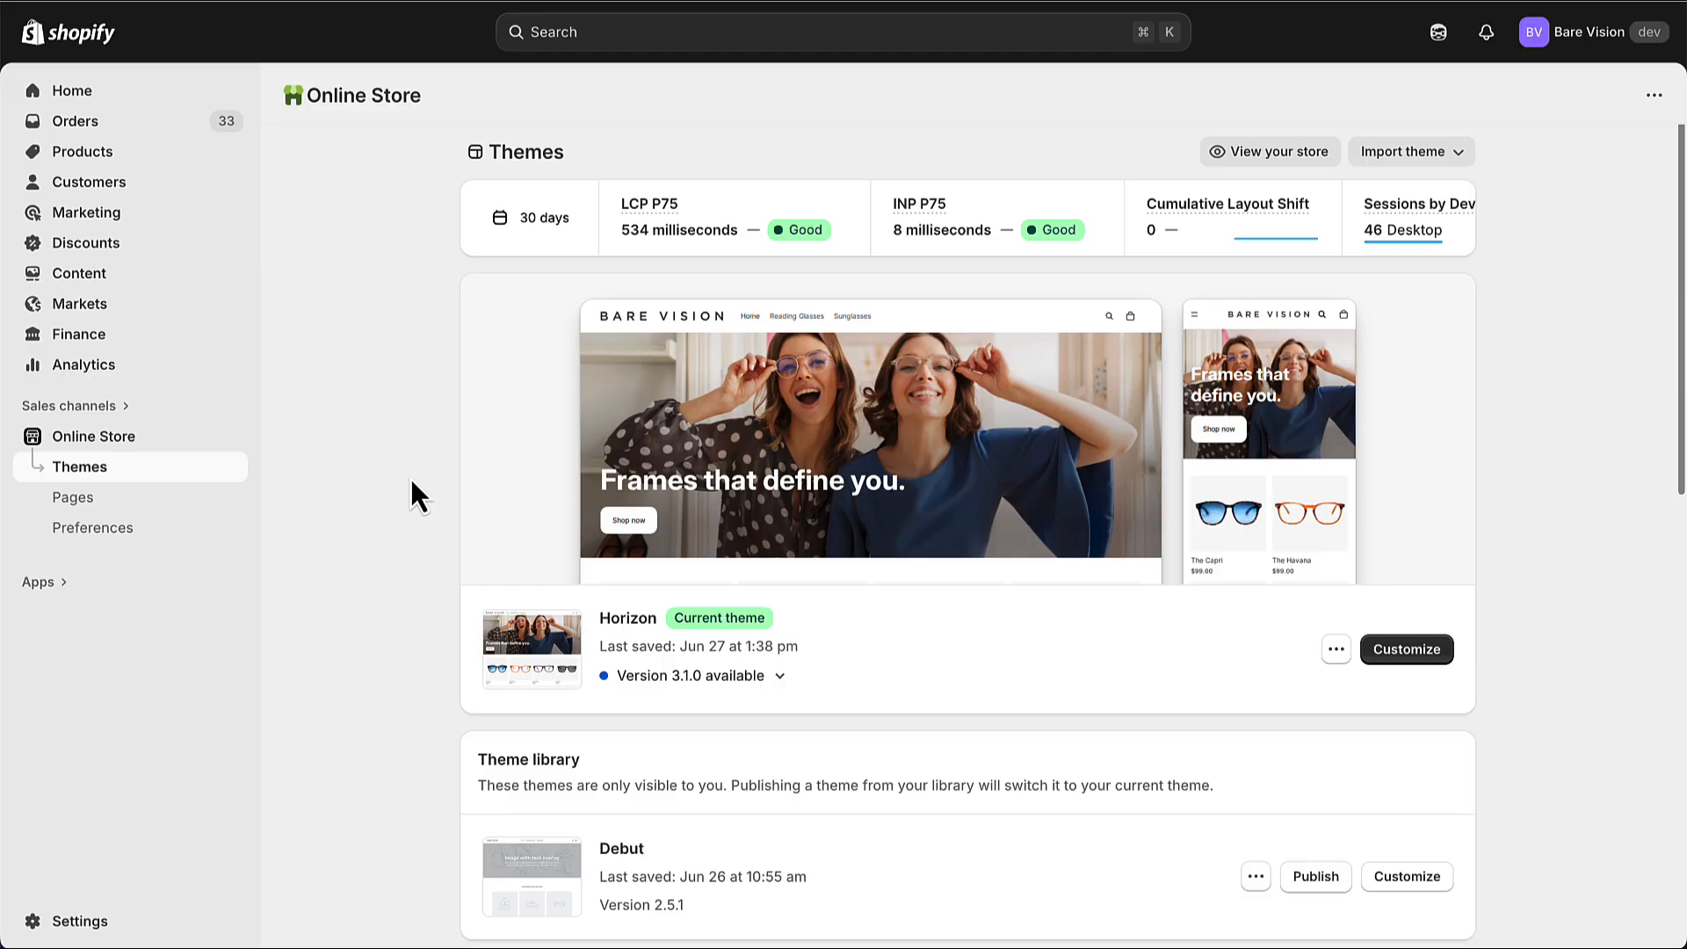
# Switch to the Shopify admin and open the store's Policies settings
pyautogui.click(91, 927)
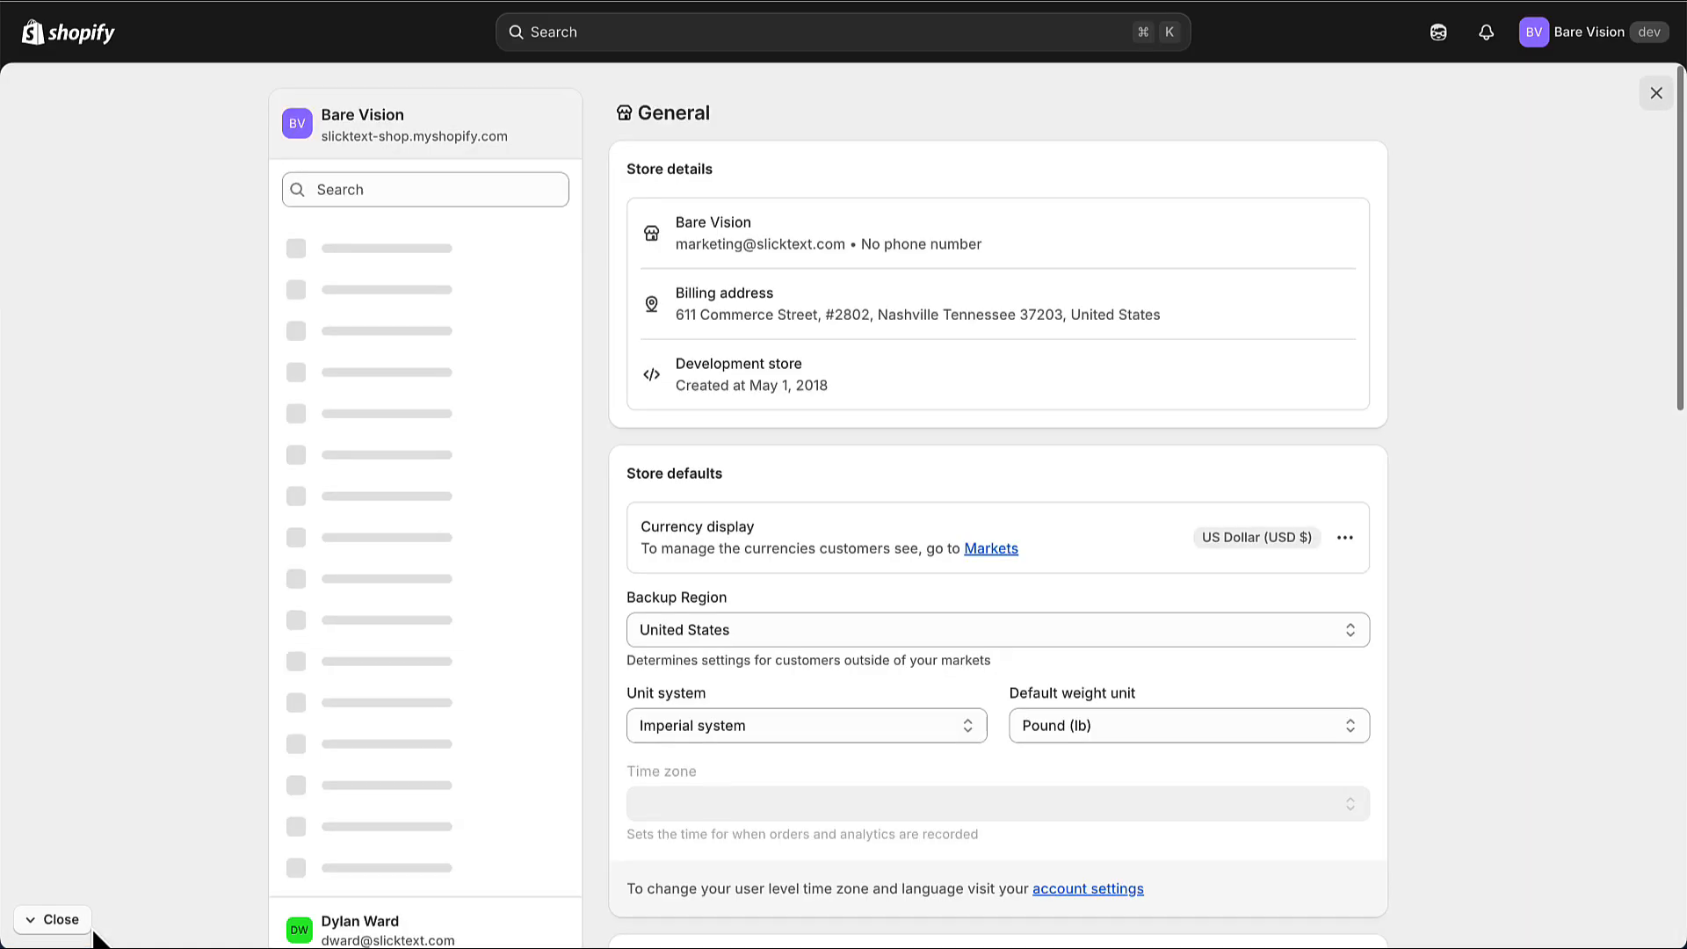
pyautogui.click(316, 863)
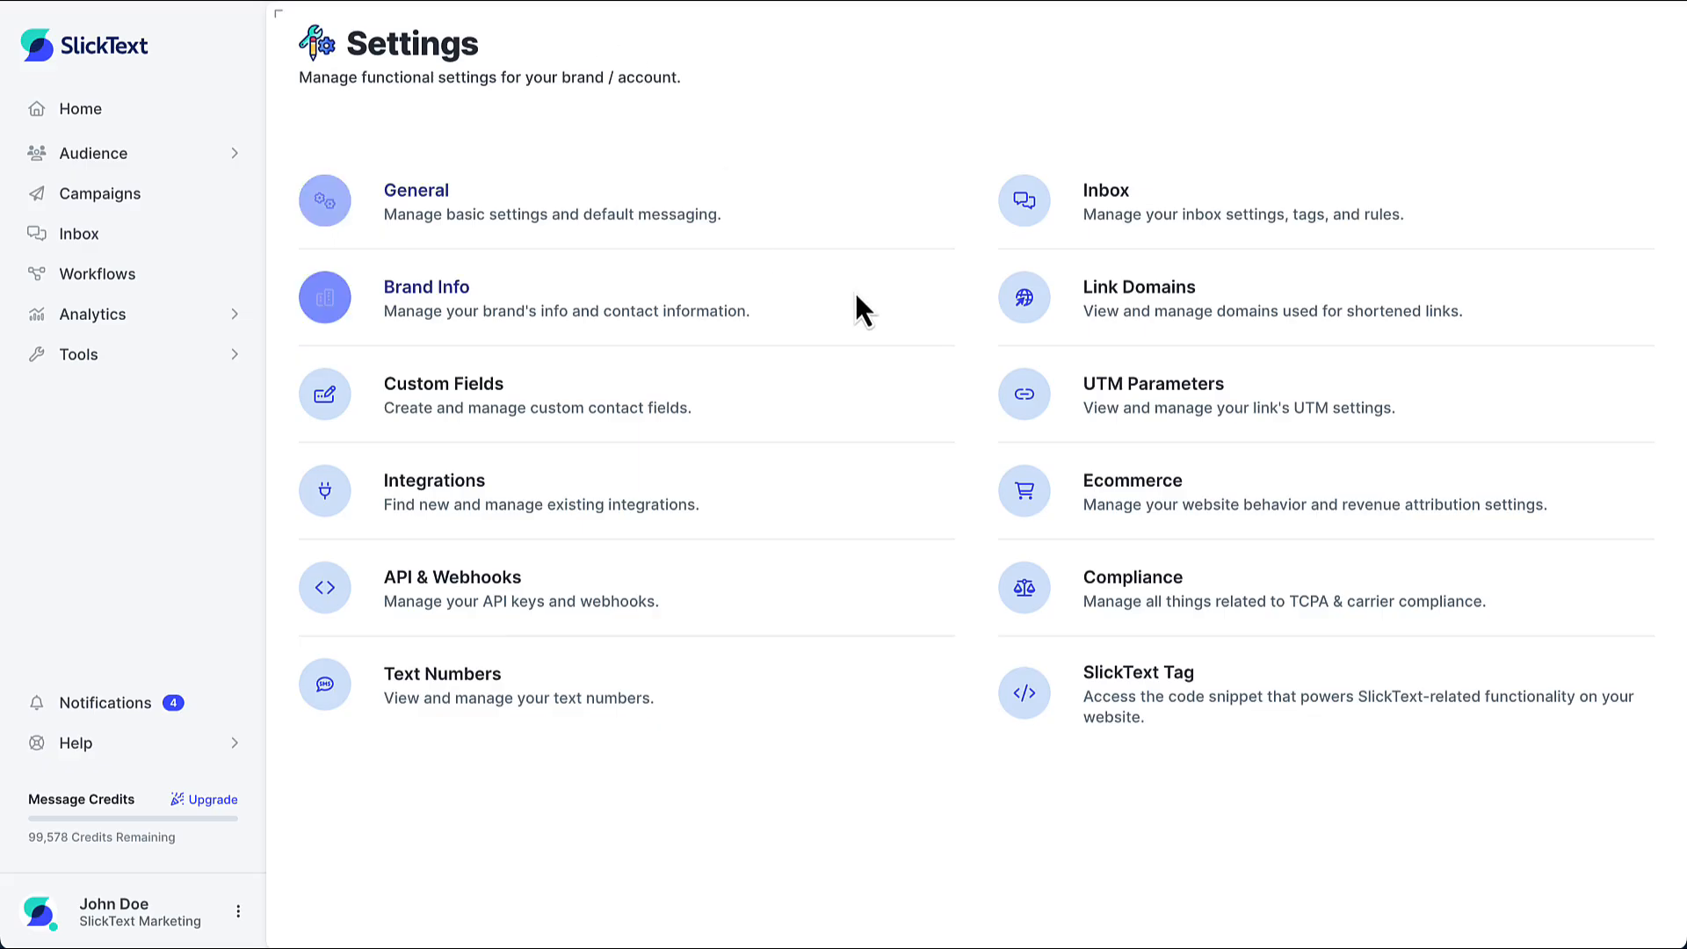
# Switch to SlickText, open the Compliance settings and locate the Terms & Conditions link
pyautogui.click(1100, 610)
pyautogui.scroll(-20, 1046, 716)
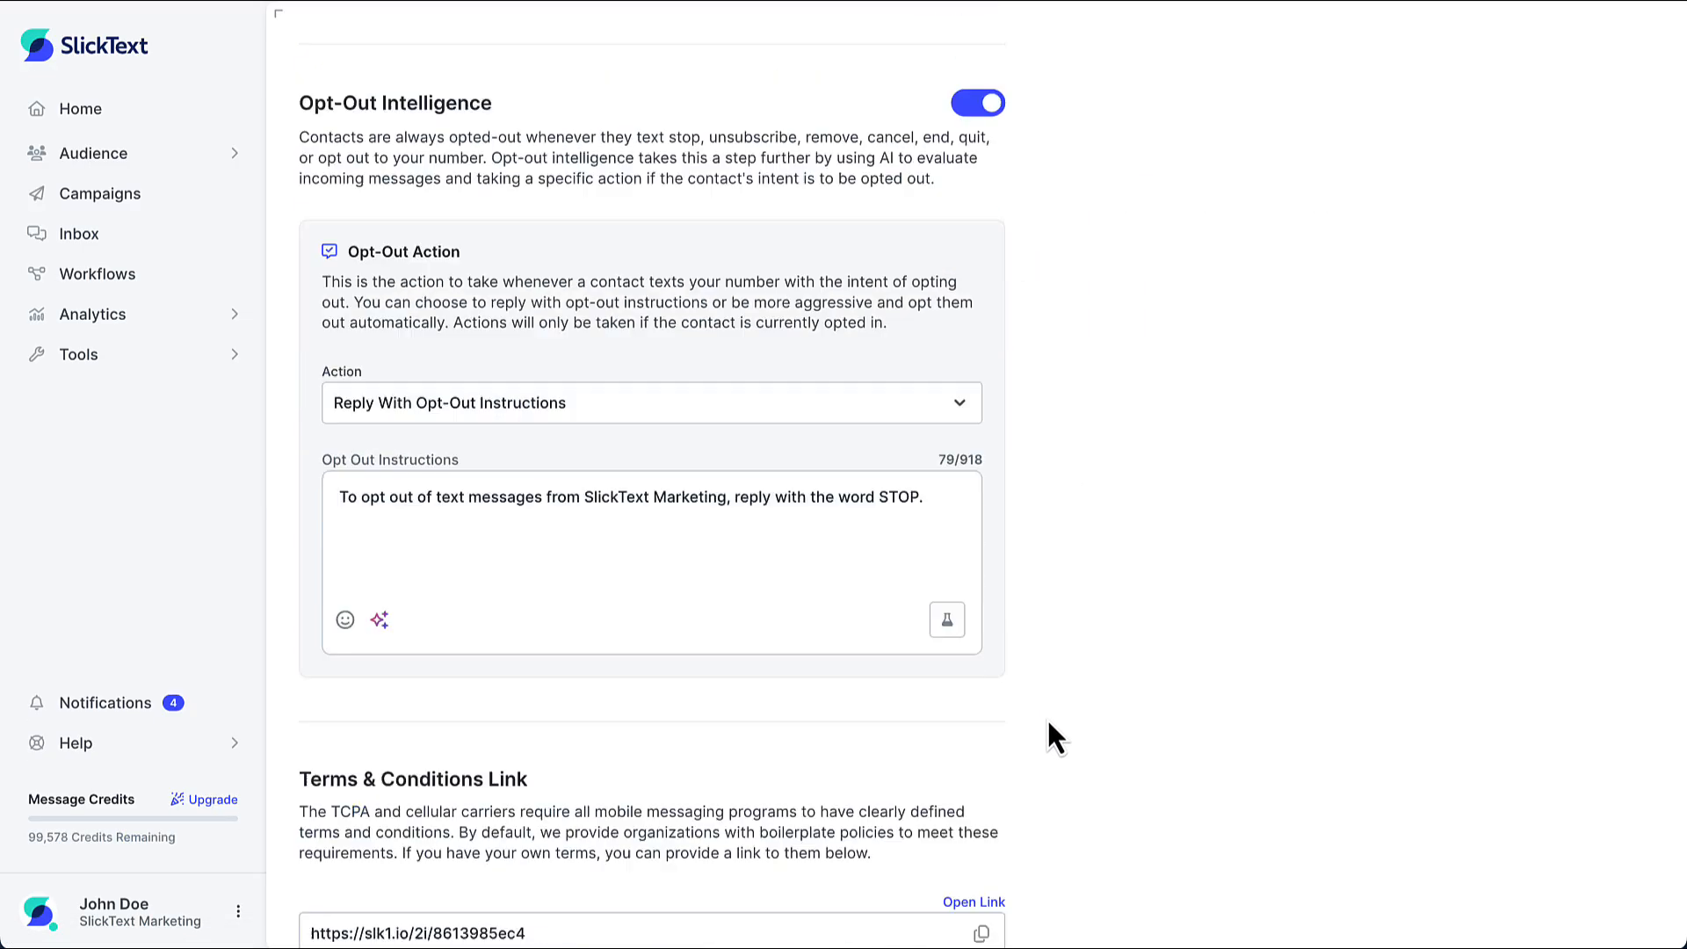
pyautogui.scroll(-2, 1048, 723)
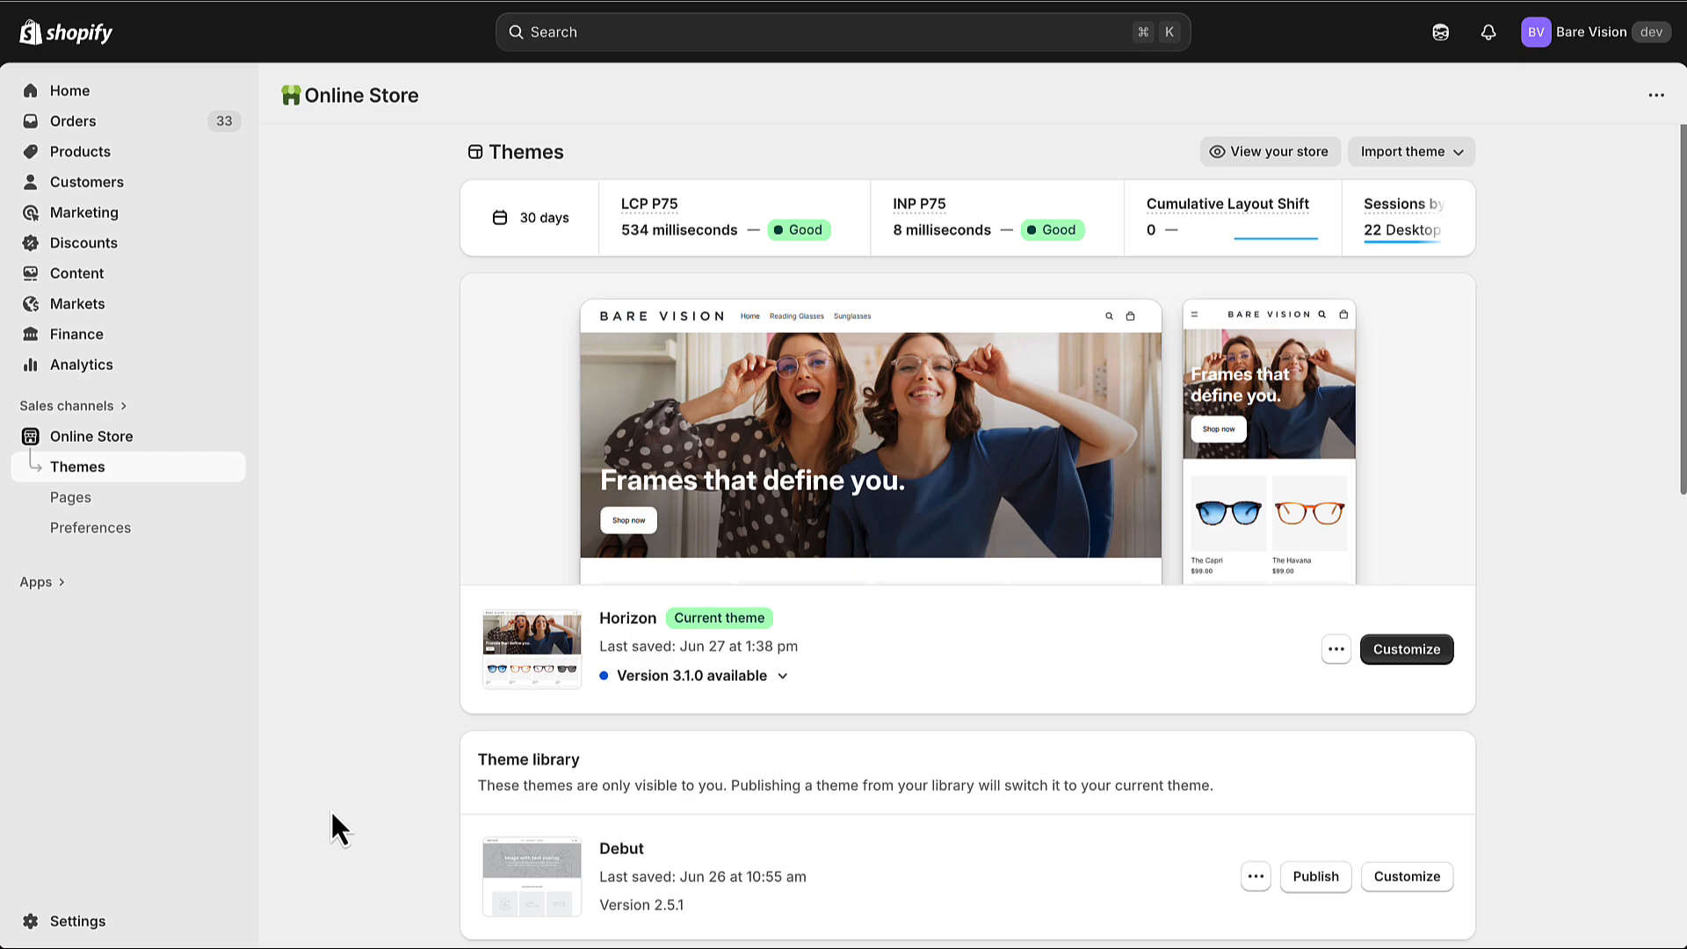
# In the Shopify admin's Checkout settings, set the customer contact method to Phone number or email
pyautogui.click(86, 927)
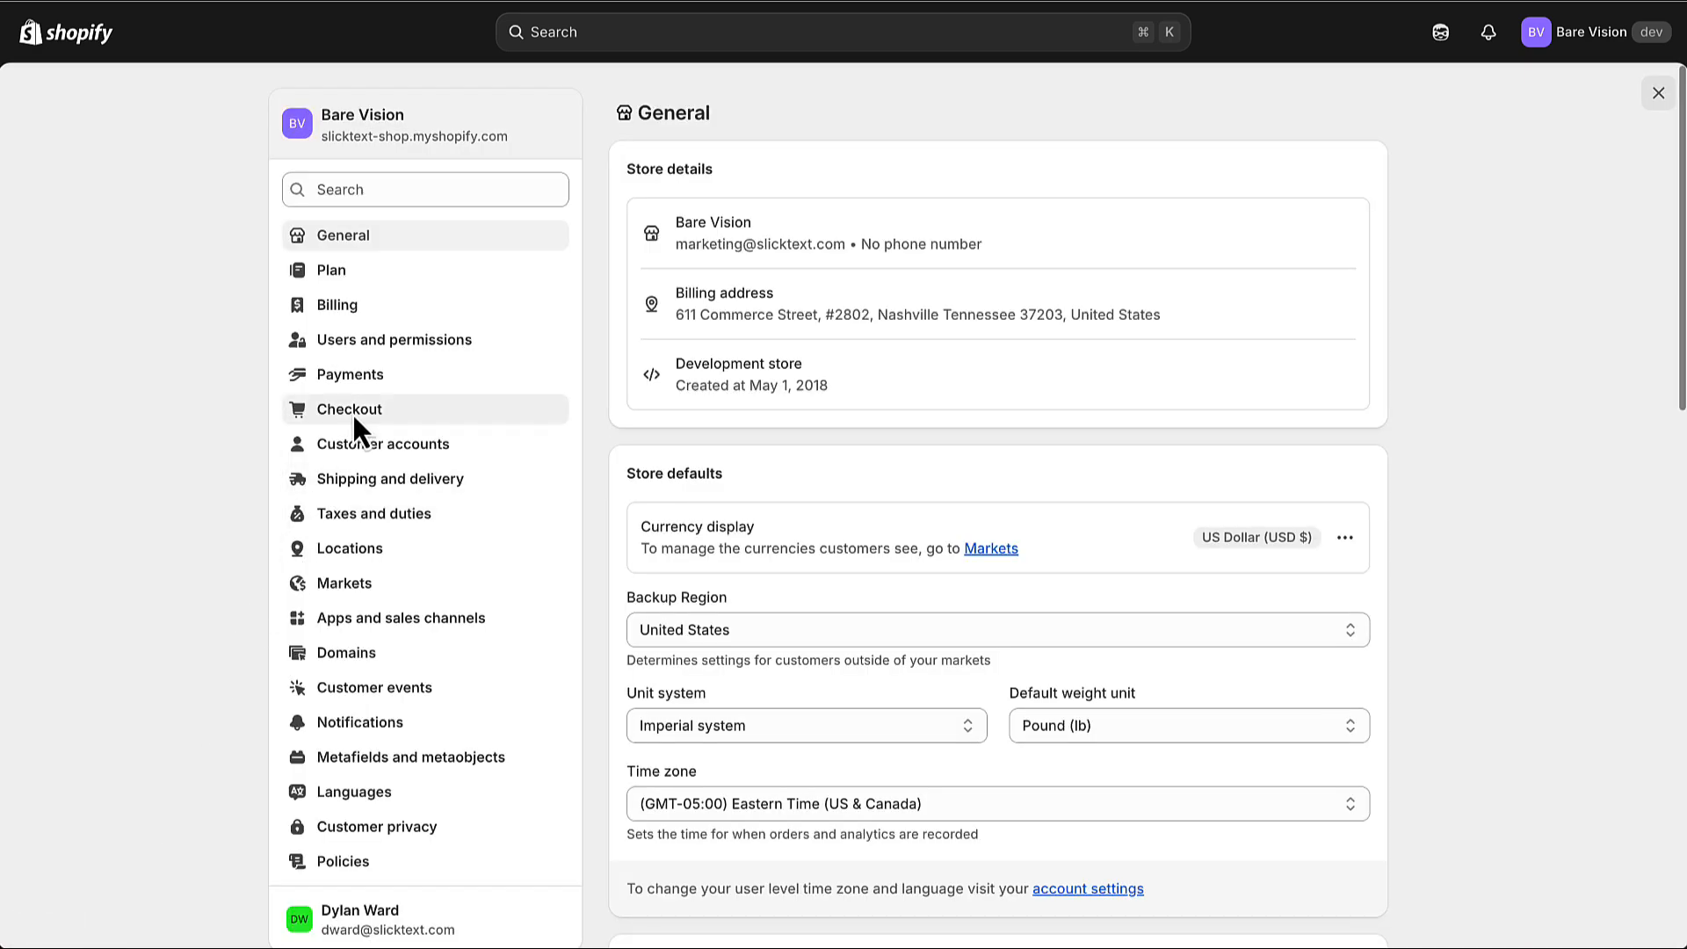
pyautogui.click(353, 415)
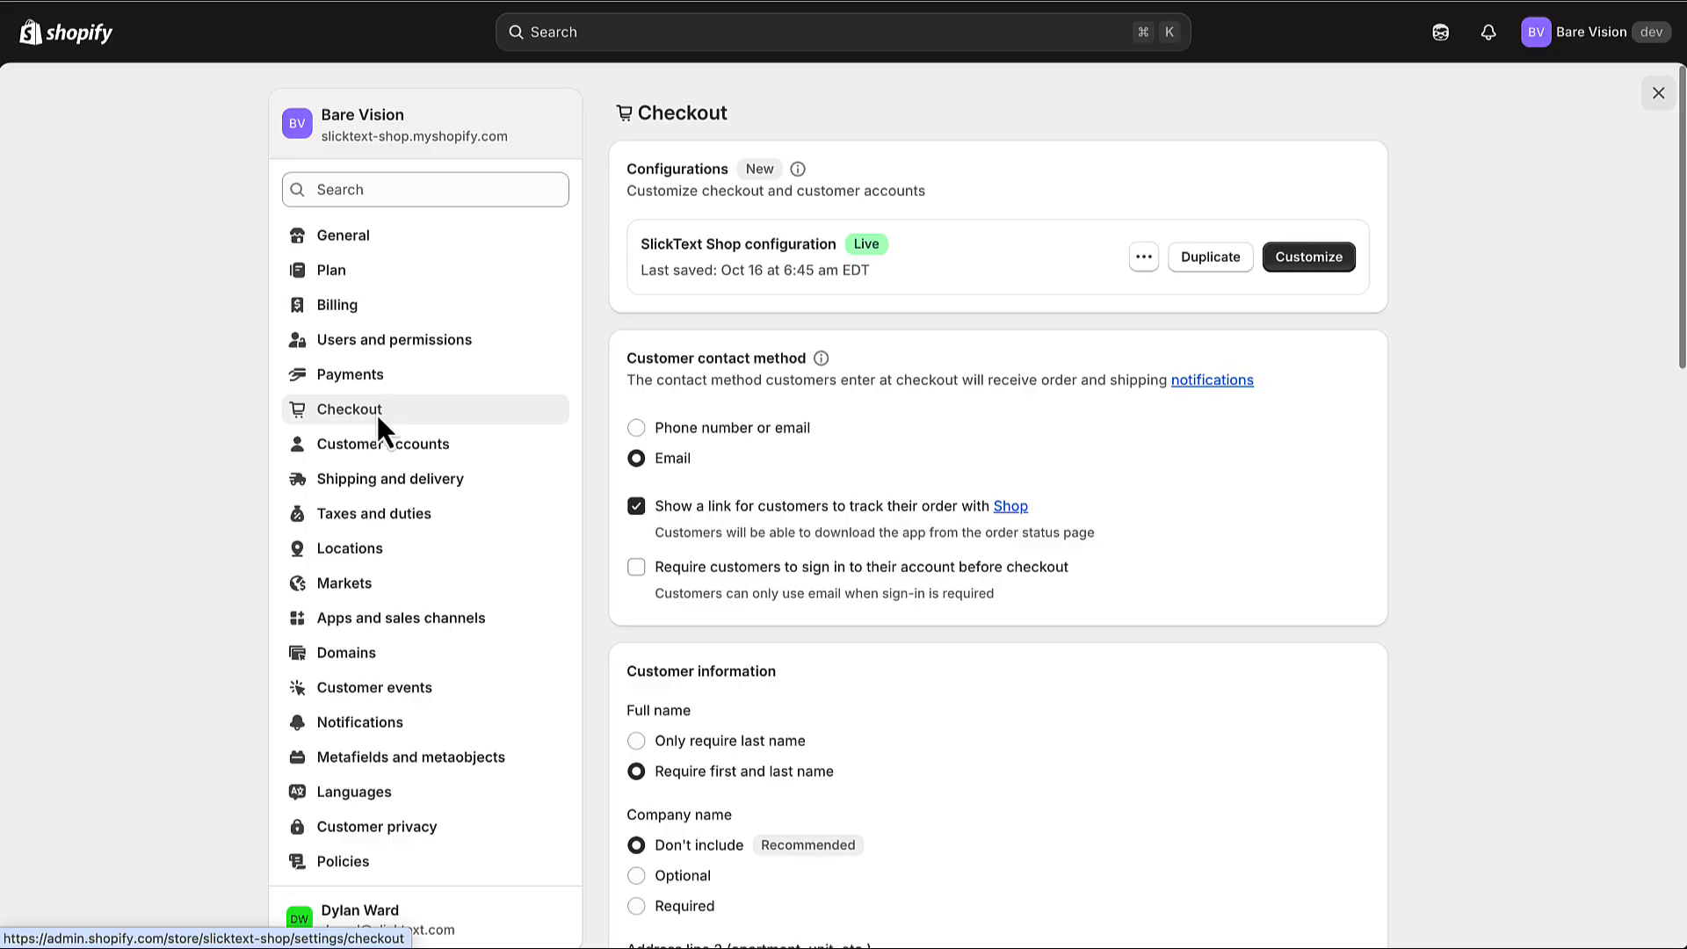
pyautogui.click(634, 429)
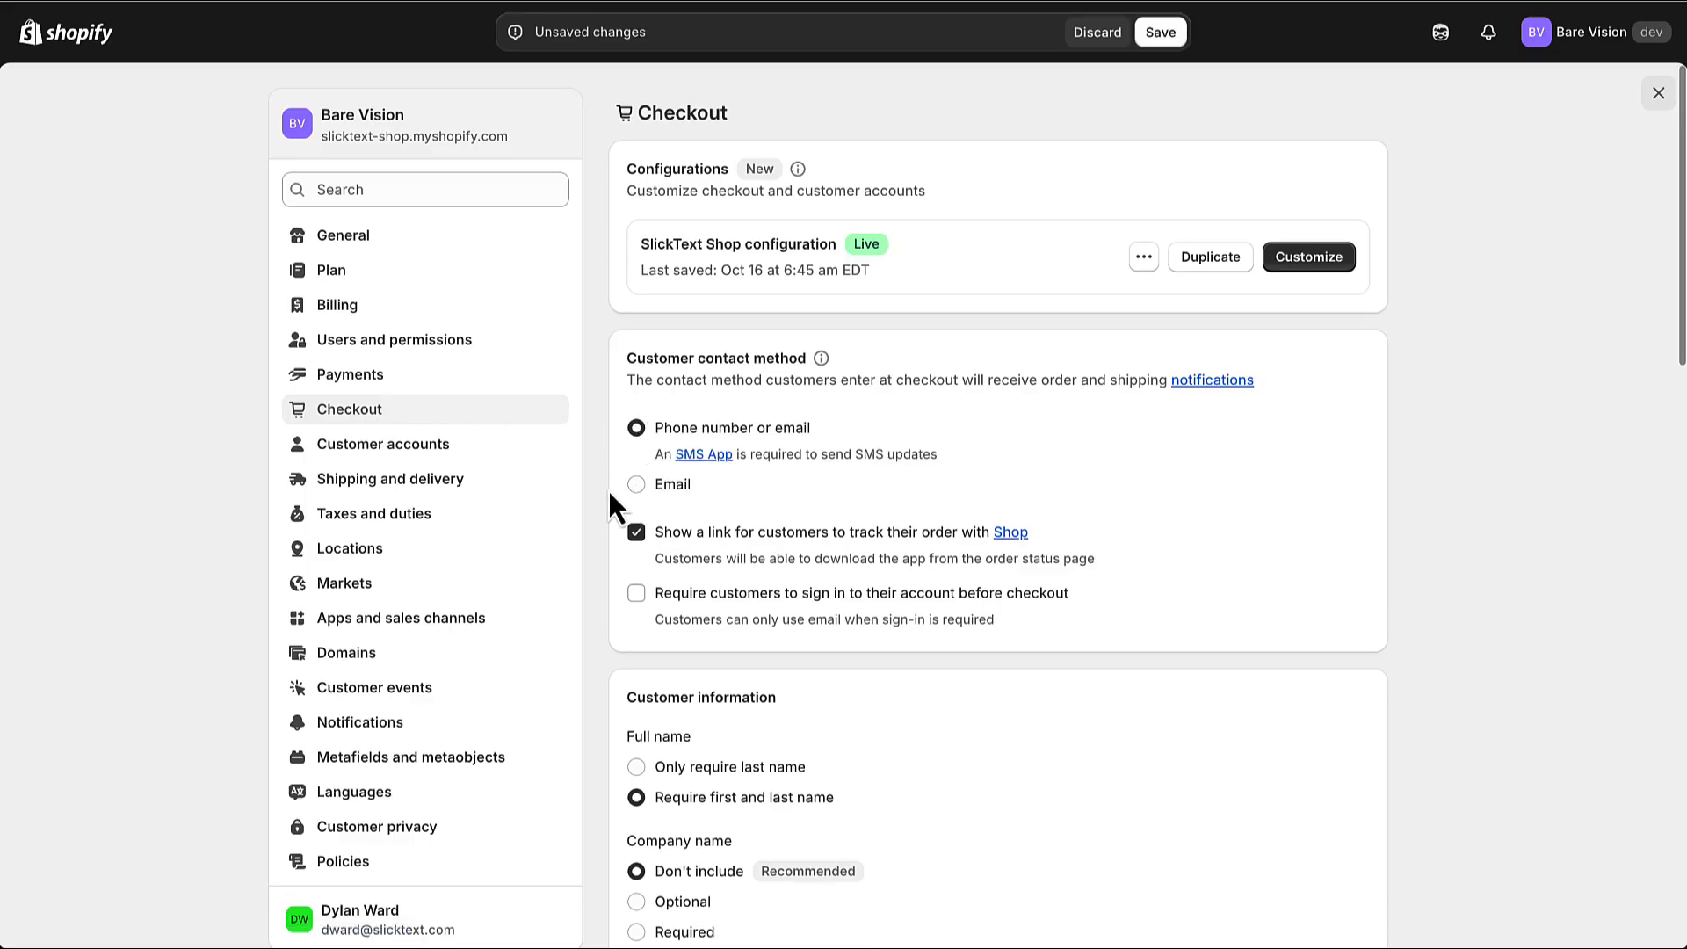
# Enable the SMS marketing option for checkout and save the Checkout settings
pyautogui.scroll(-9, 608, 516)
pyautogui.scroll(-4, 610, 531)
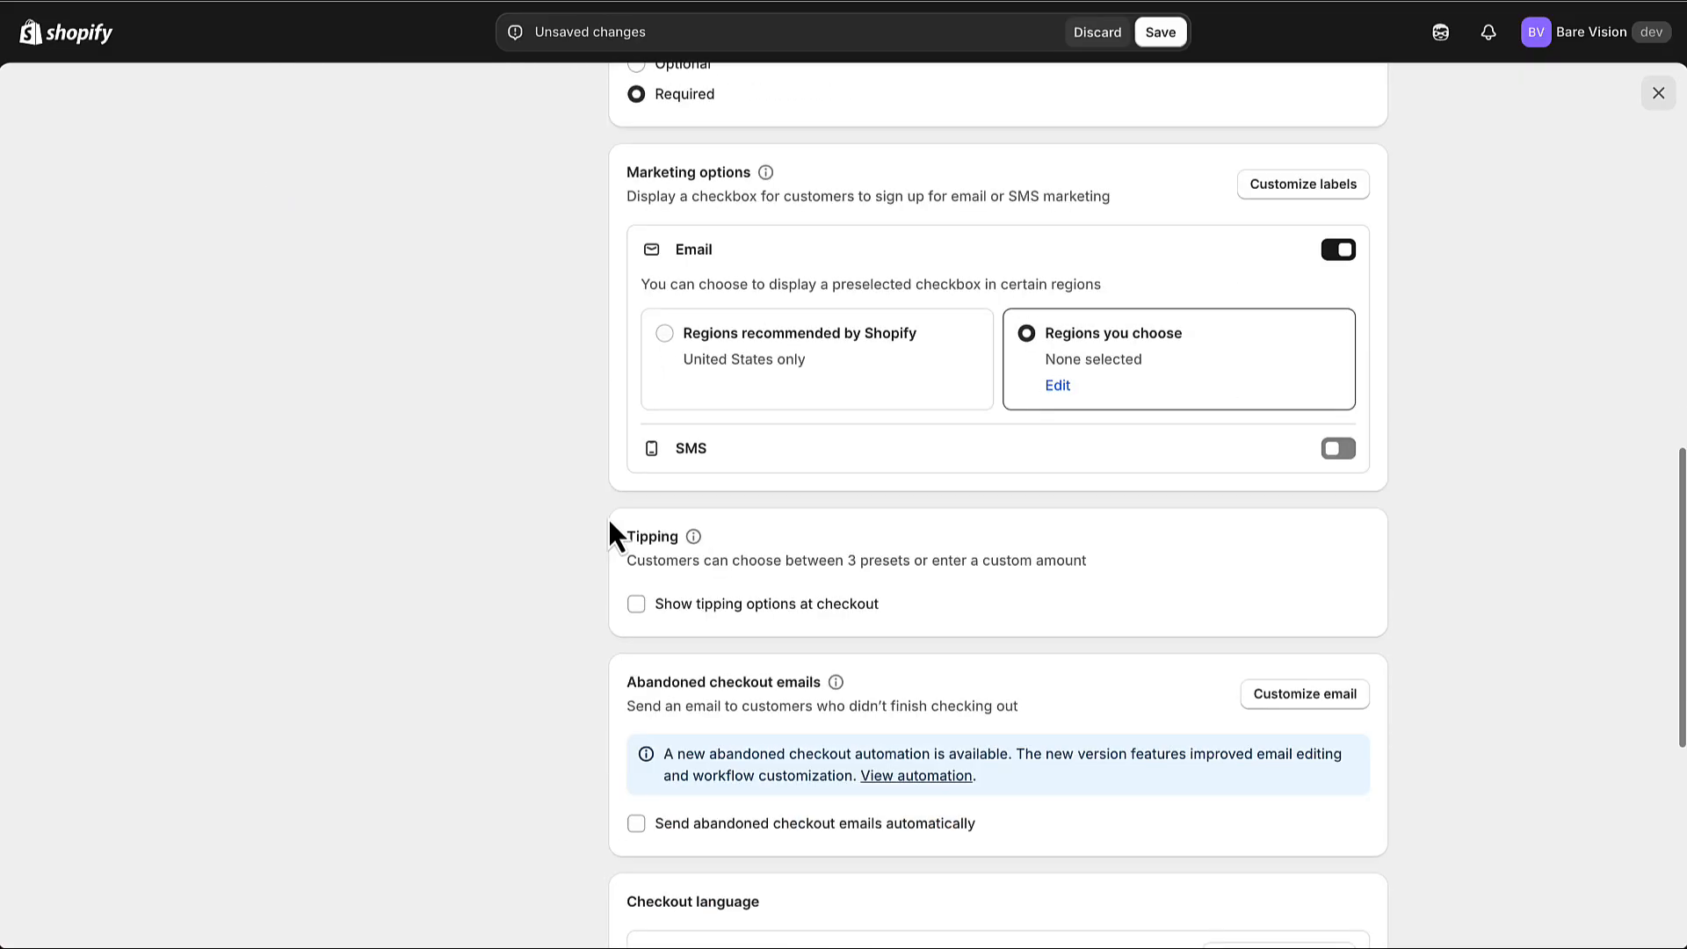
pyautogui.click(1340, 454)
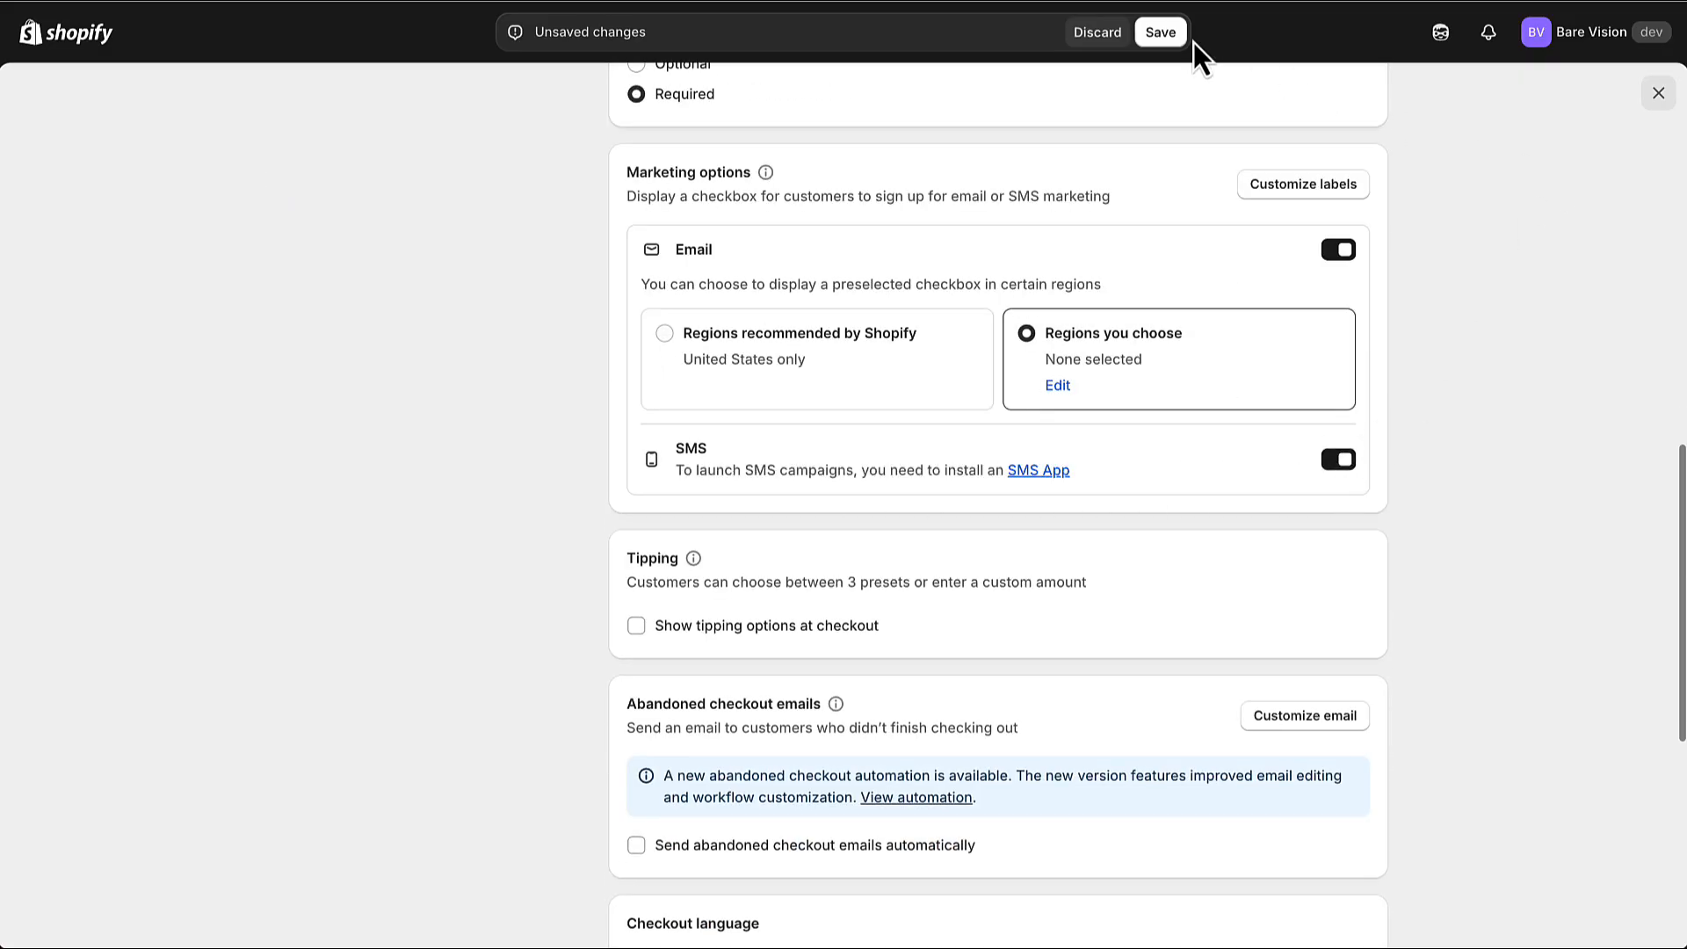
pyautogui.click(1160, 33)
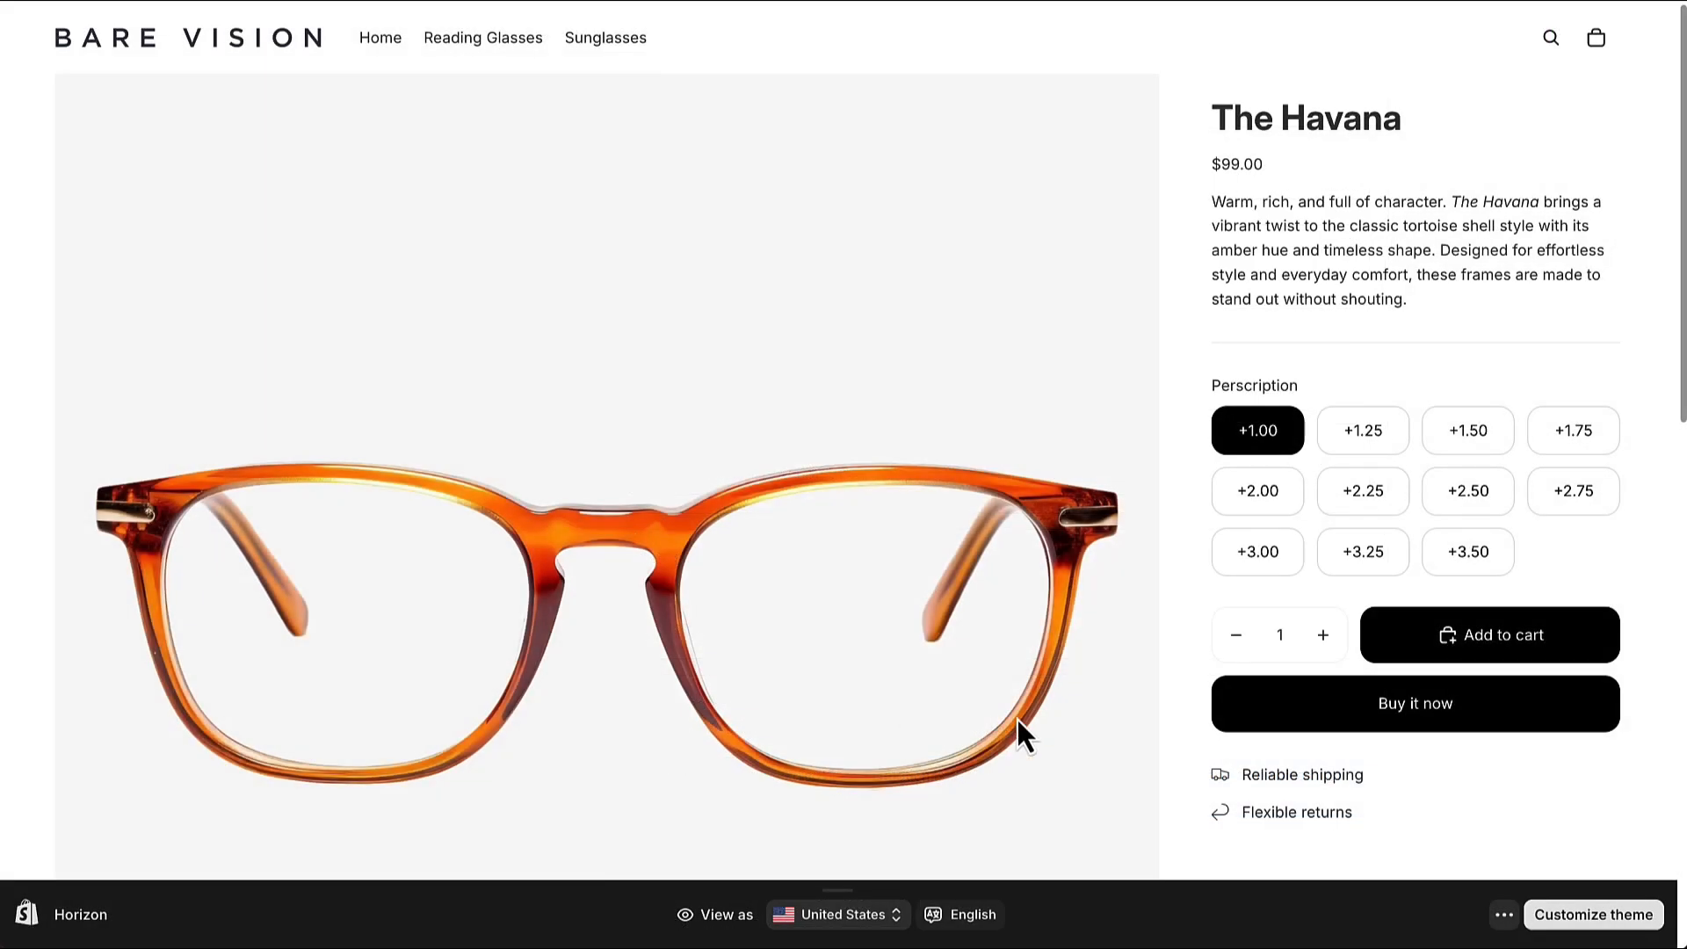
# On the Bare Vision storefront, add The Havana glasses in +1.00 to the cart and proceed to checkout
pyautogui.click(1541, 636)
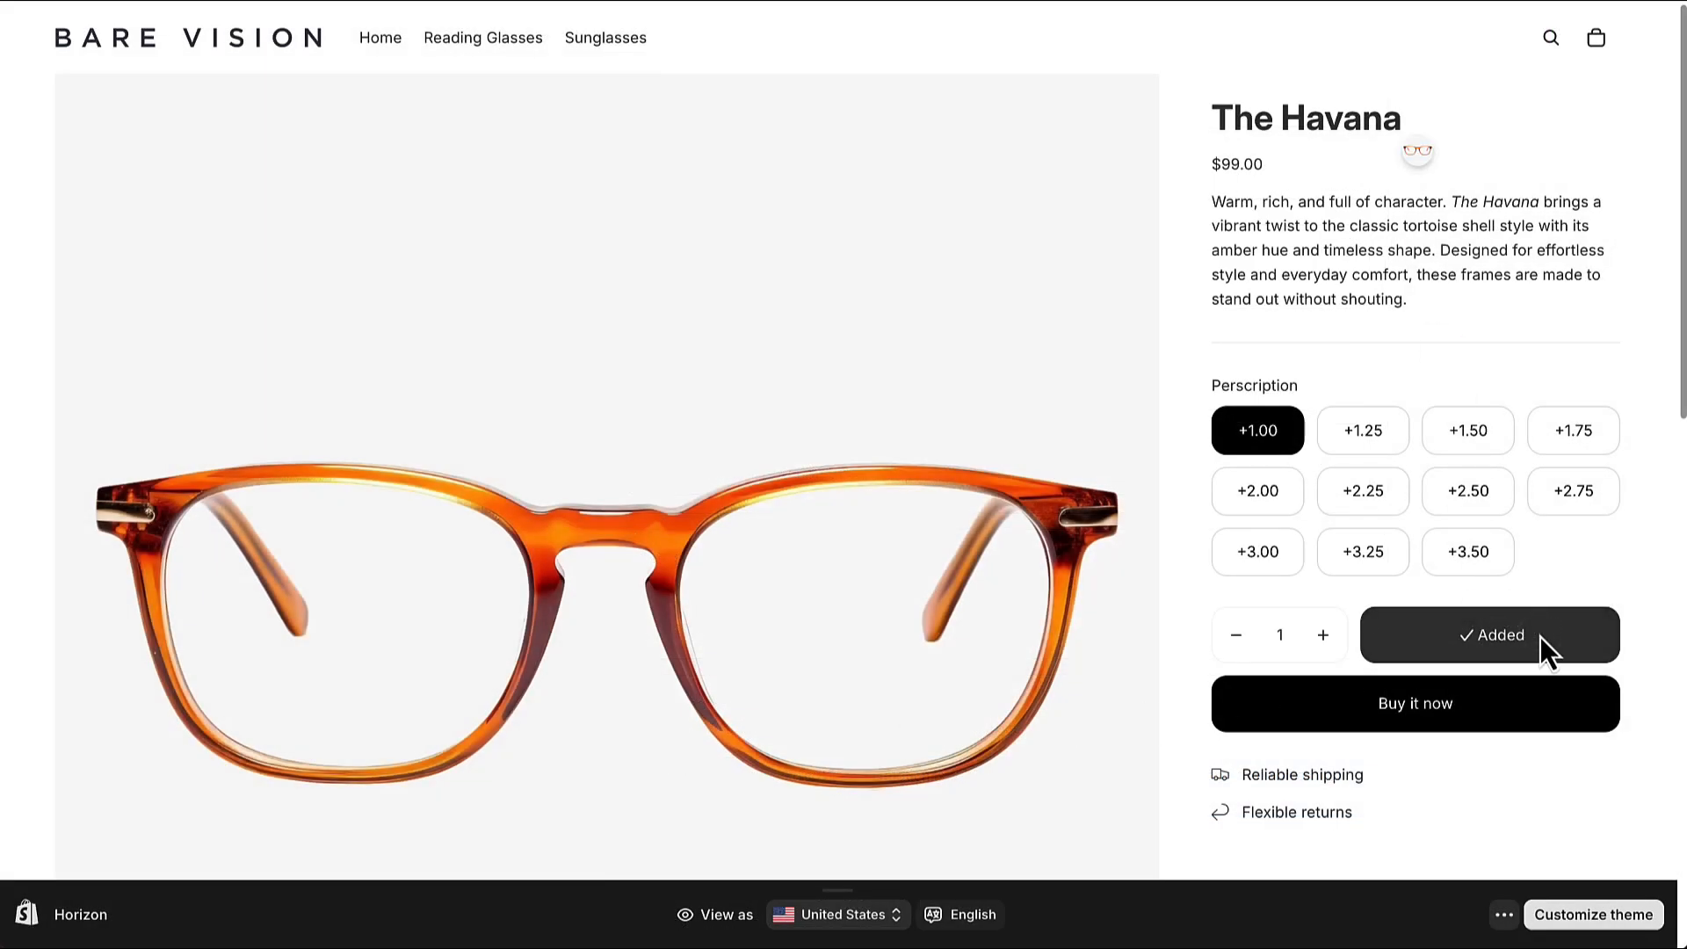
pyautogui.click(1595, 40)
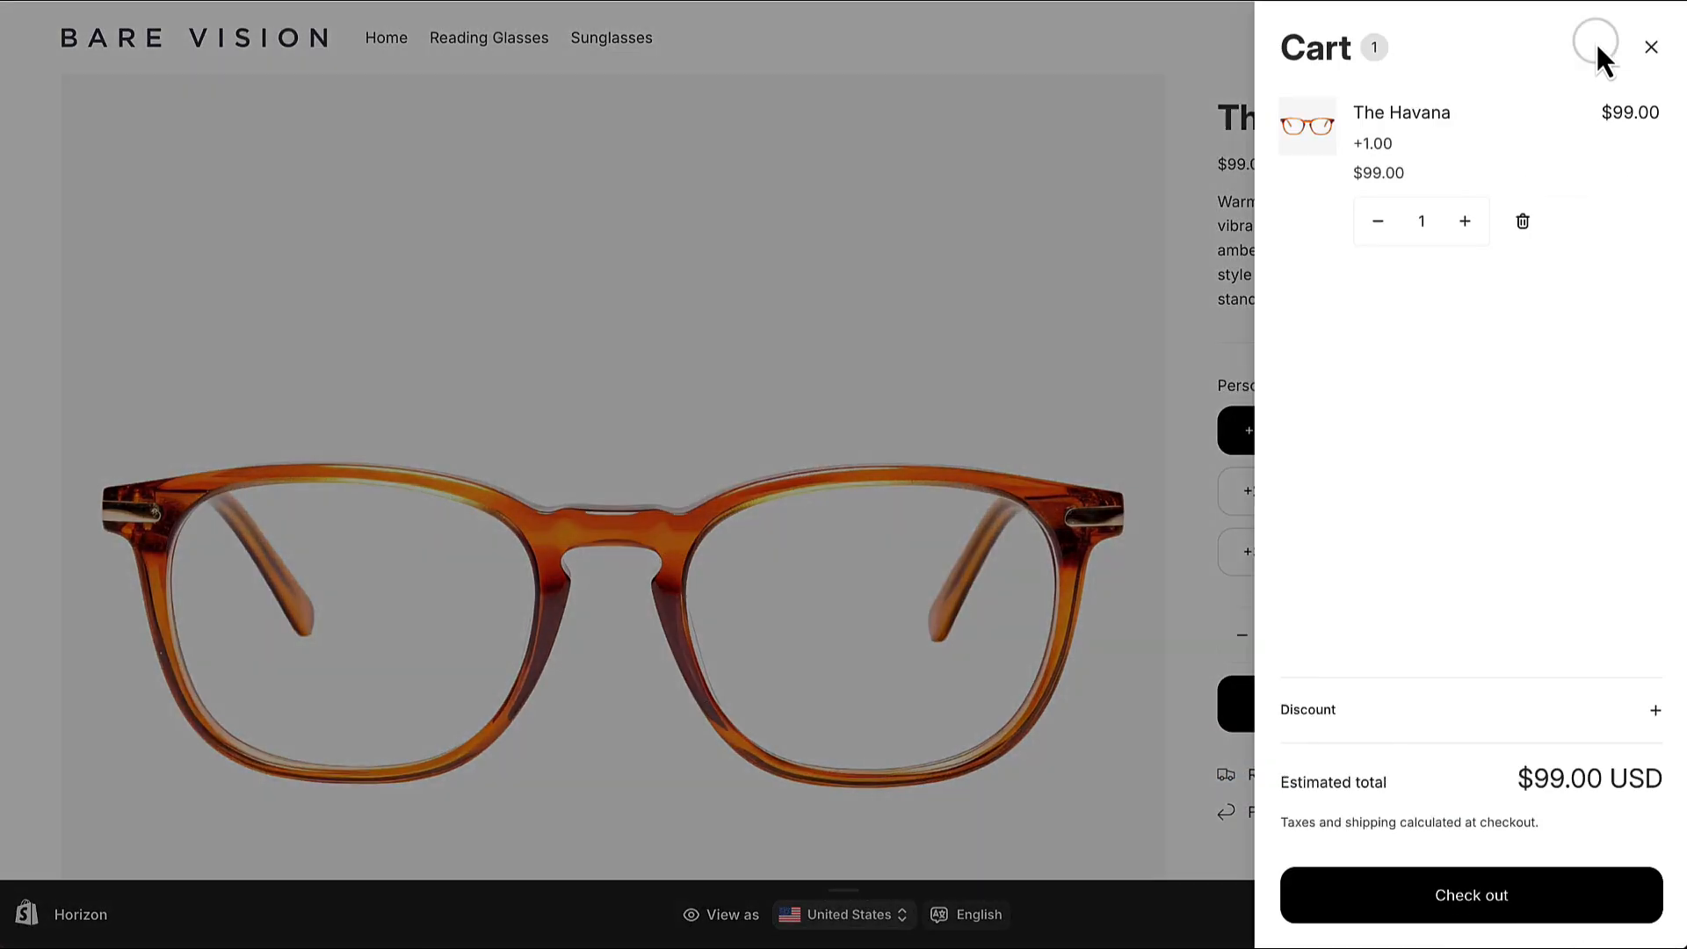
pyautogui.click(1407, 914)
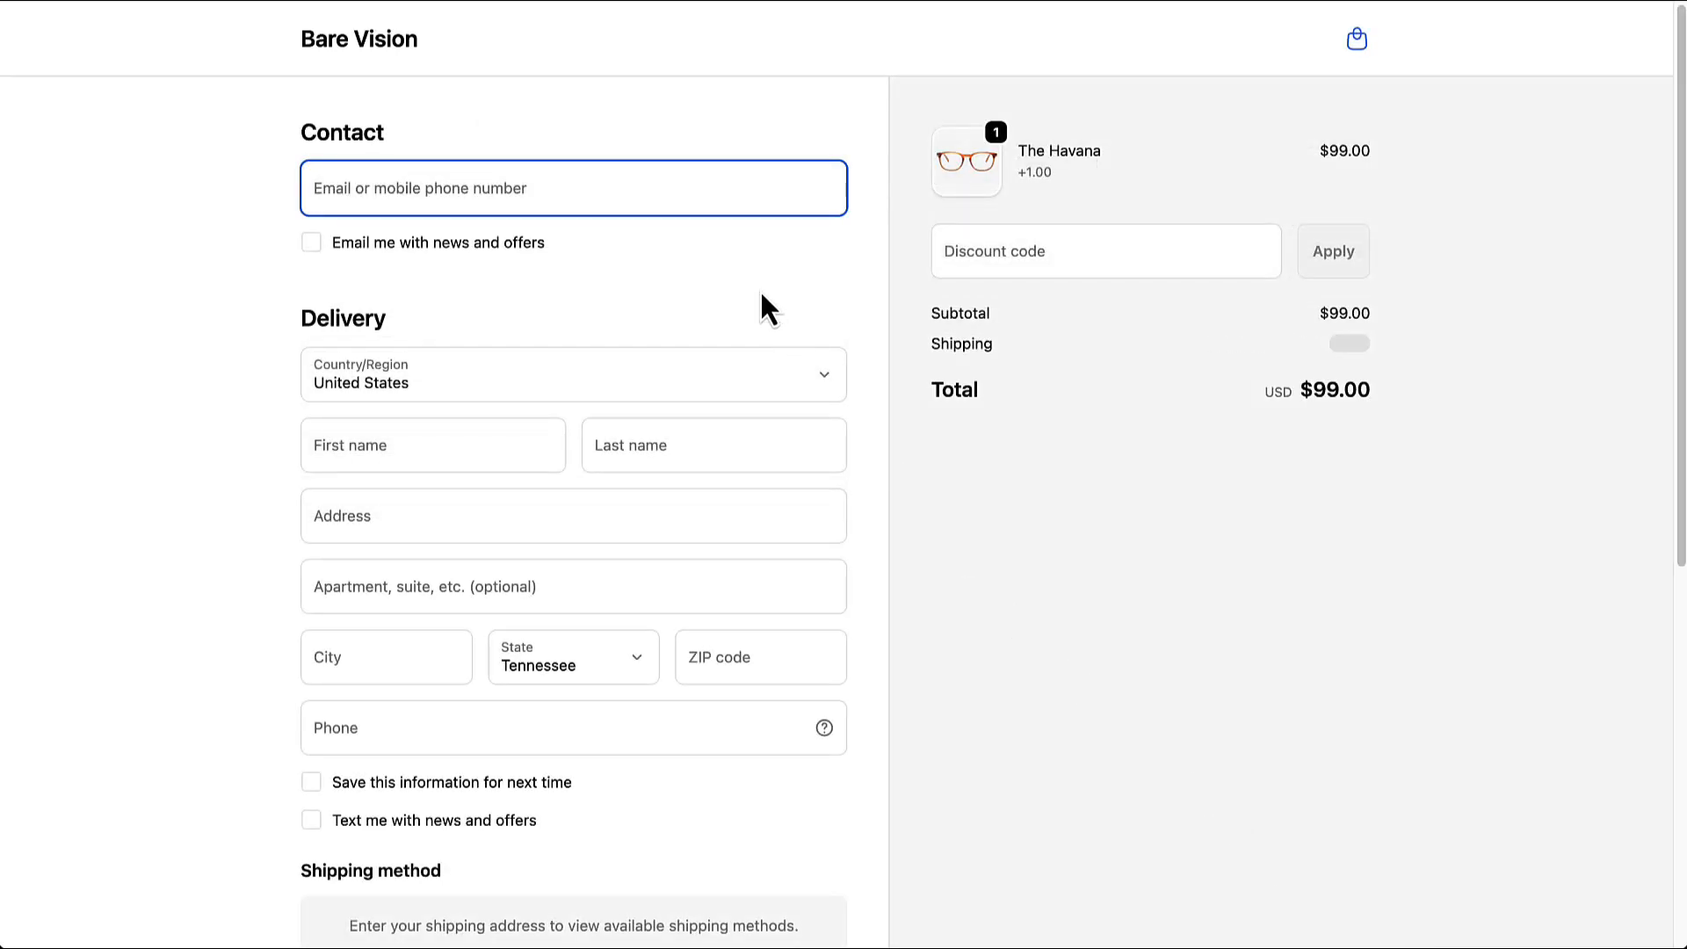
# Enter the customer's mobile phone number as the checkout contact and opt in to texts with news and offers
pyautogui.write('615555')
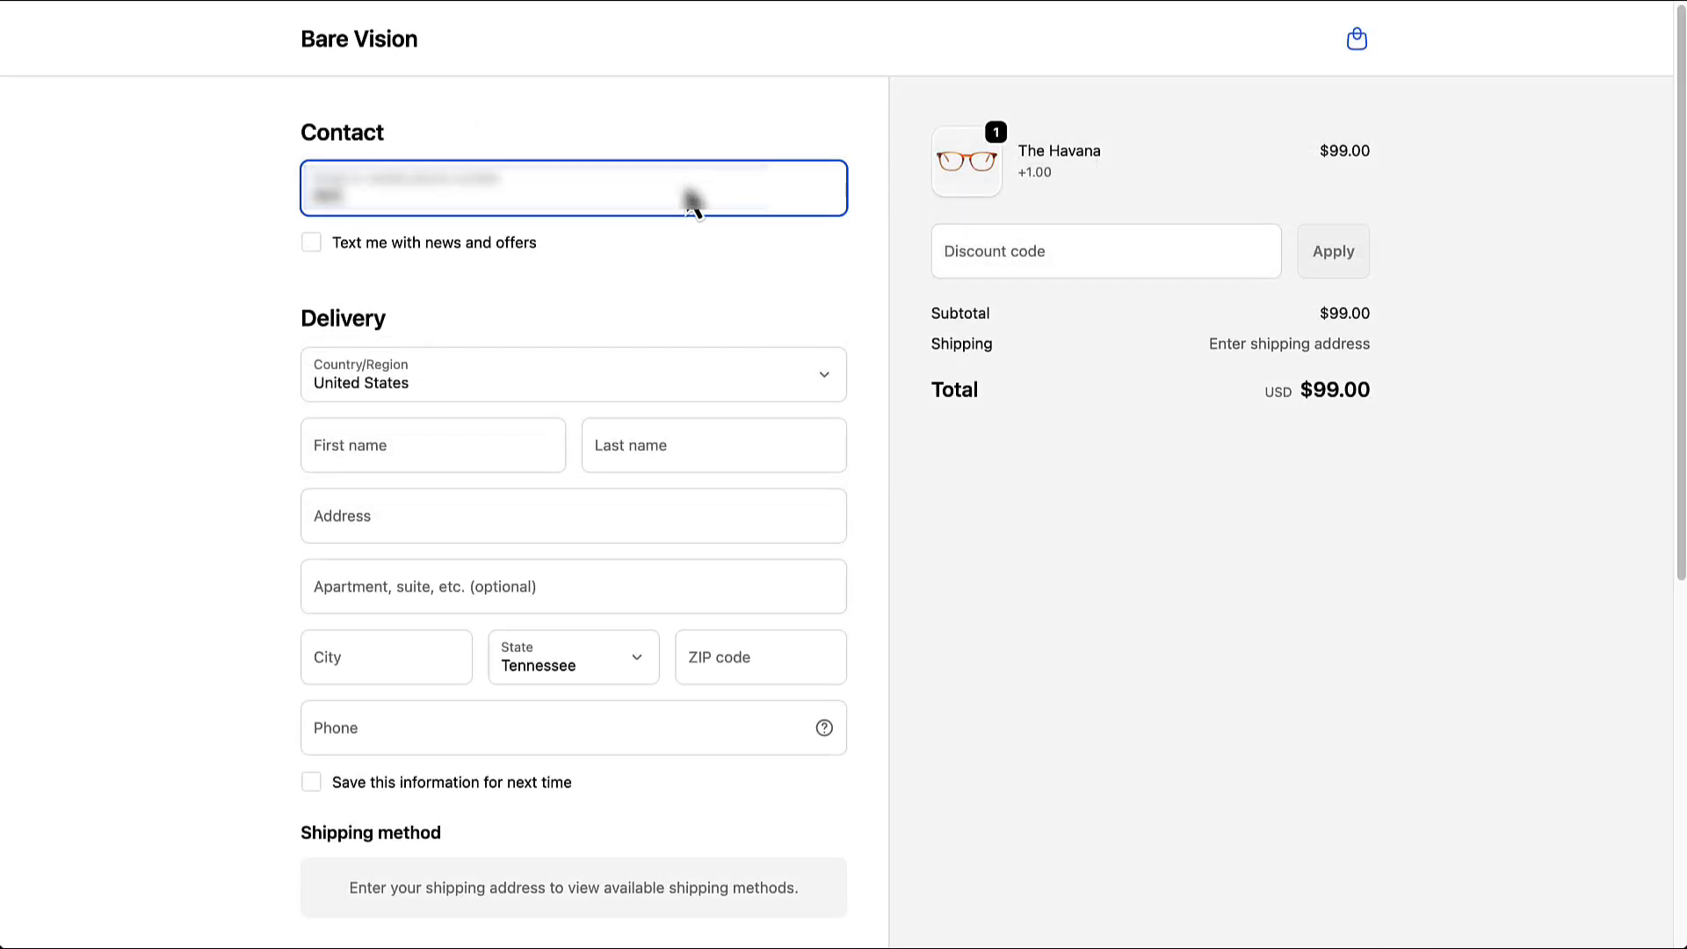
pyautogui.write('1234')
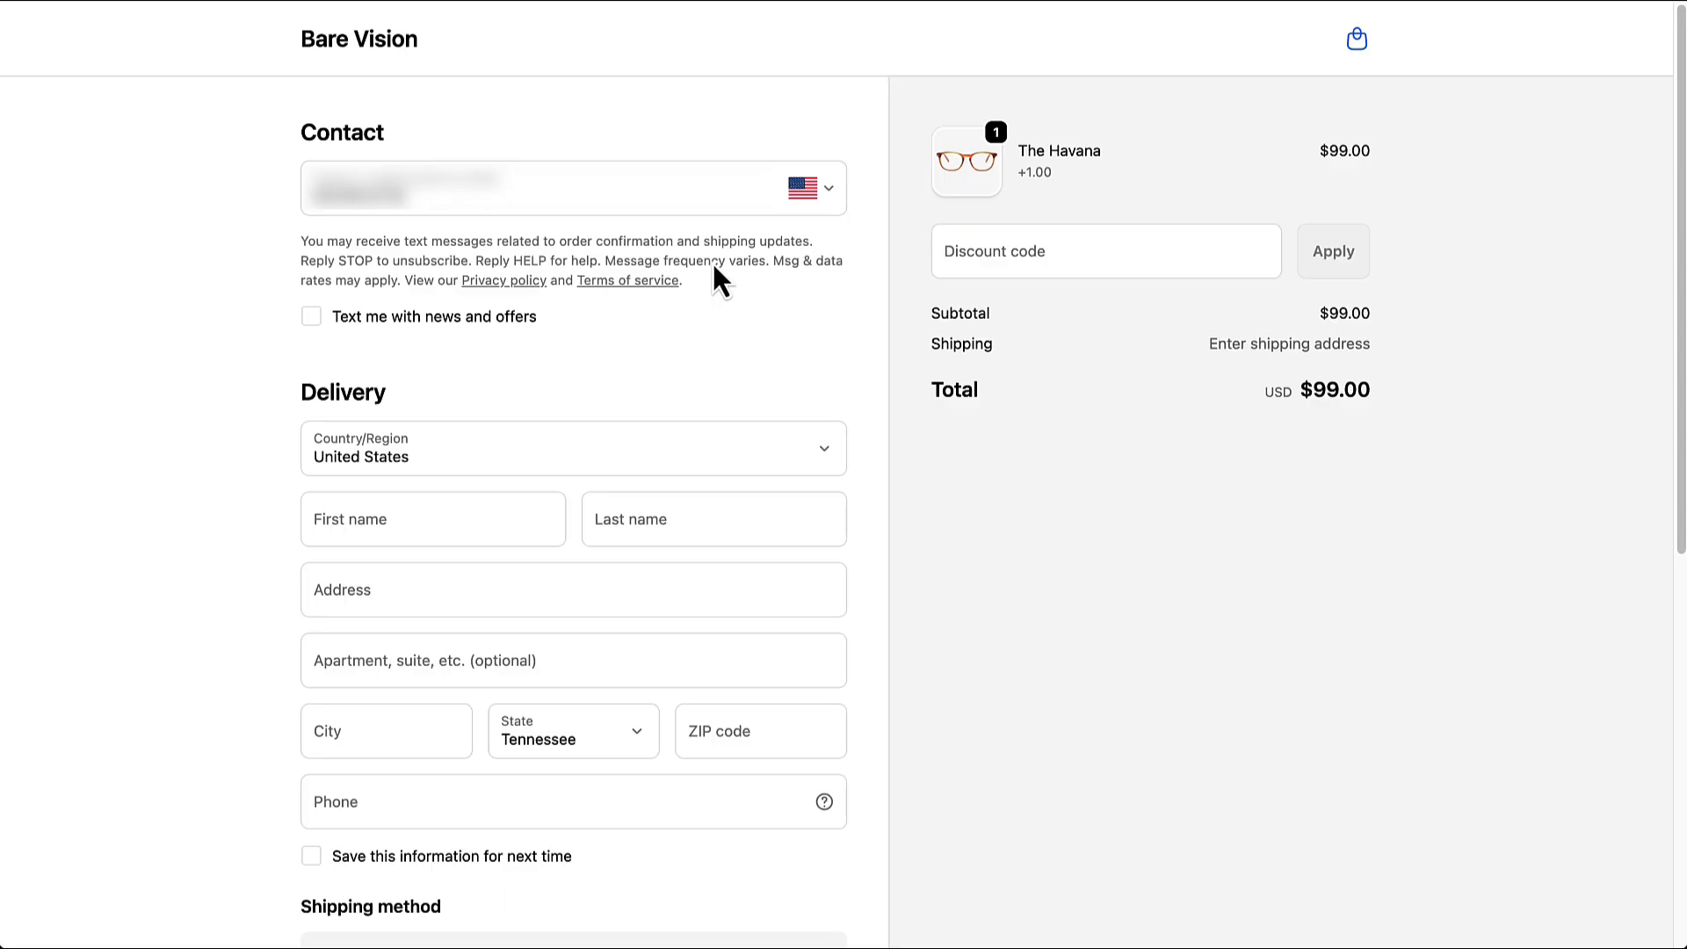
pyautogui.click(312, 316)
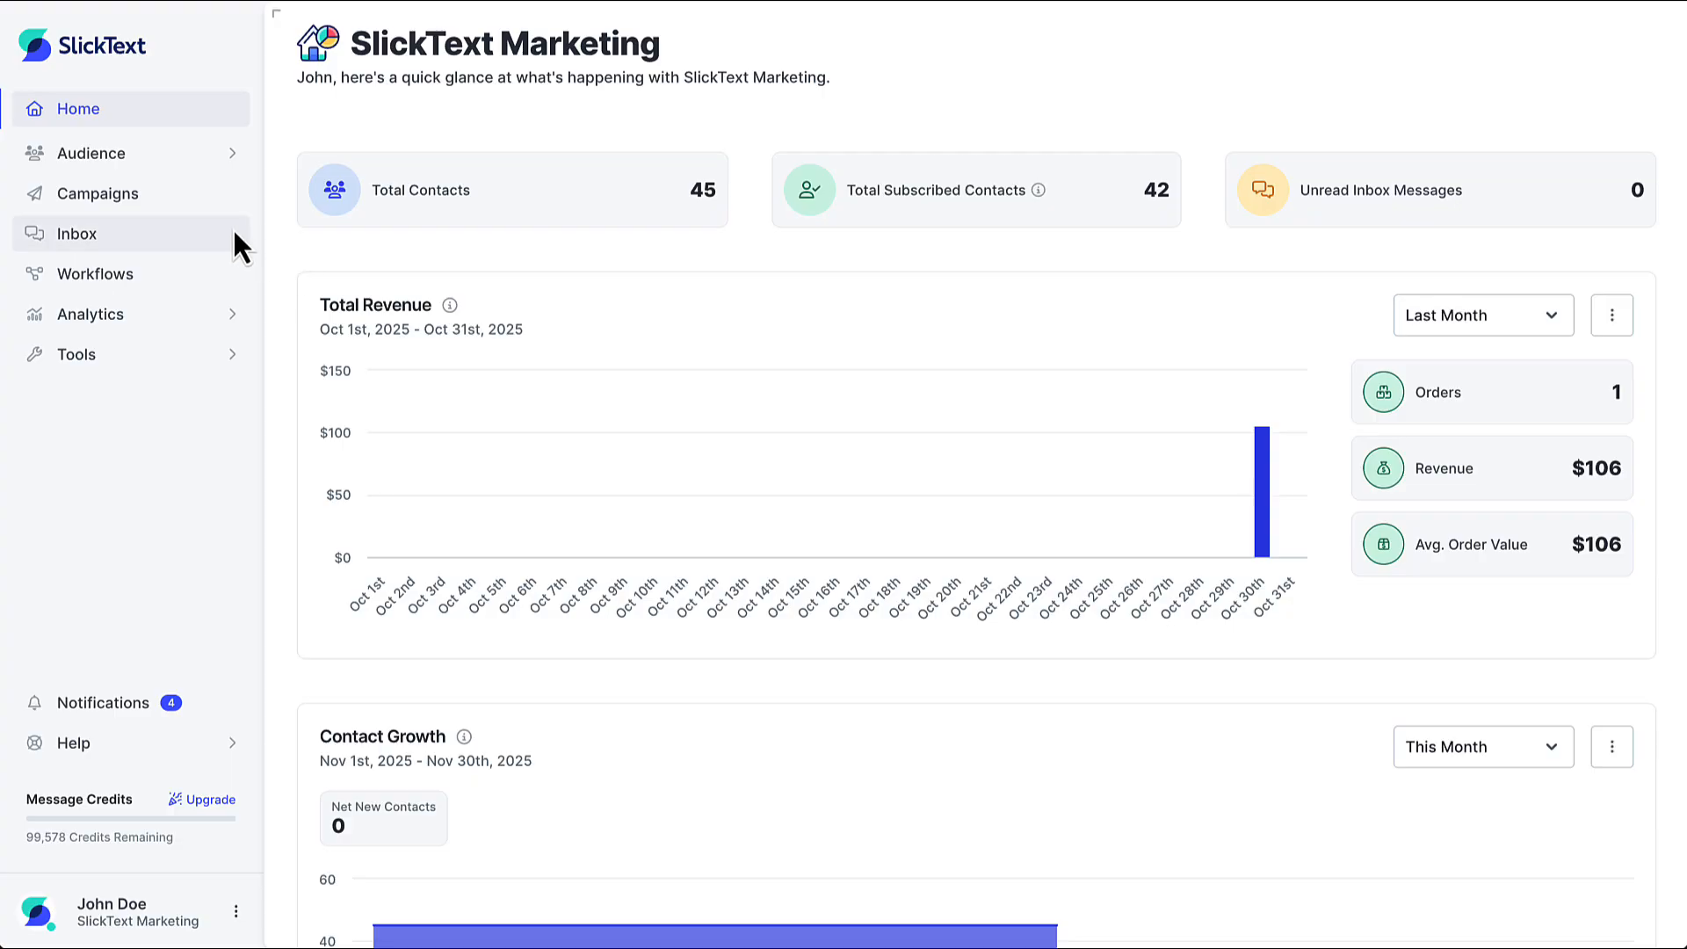
# Switch to SlickText and open the analytics of the Revenue Analytics Test campaign
pyautogui.click(178, 198)
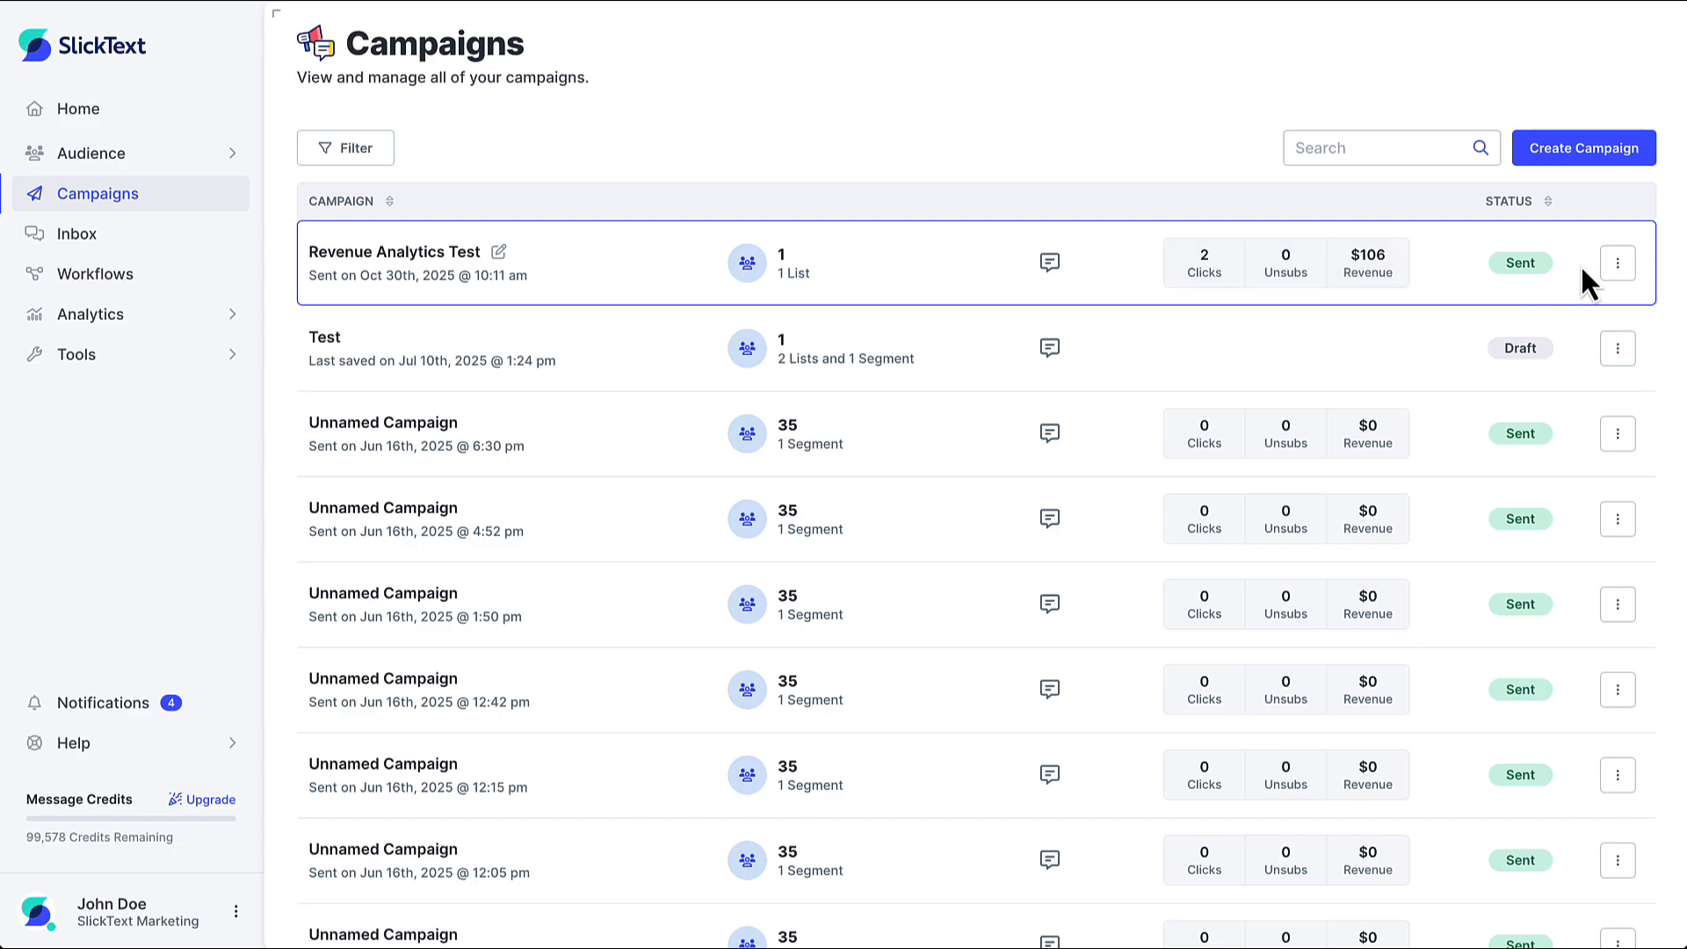
pyautogui.click(1616, 262)
pyautogui.click(1567, 314)
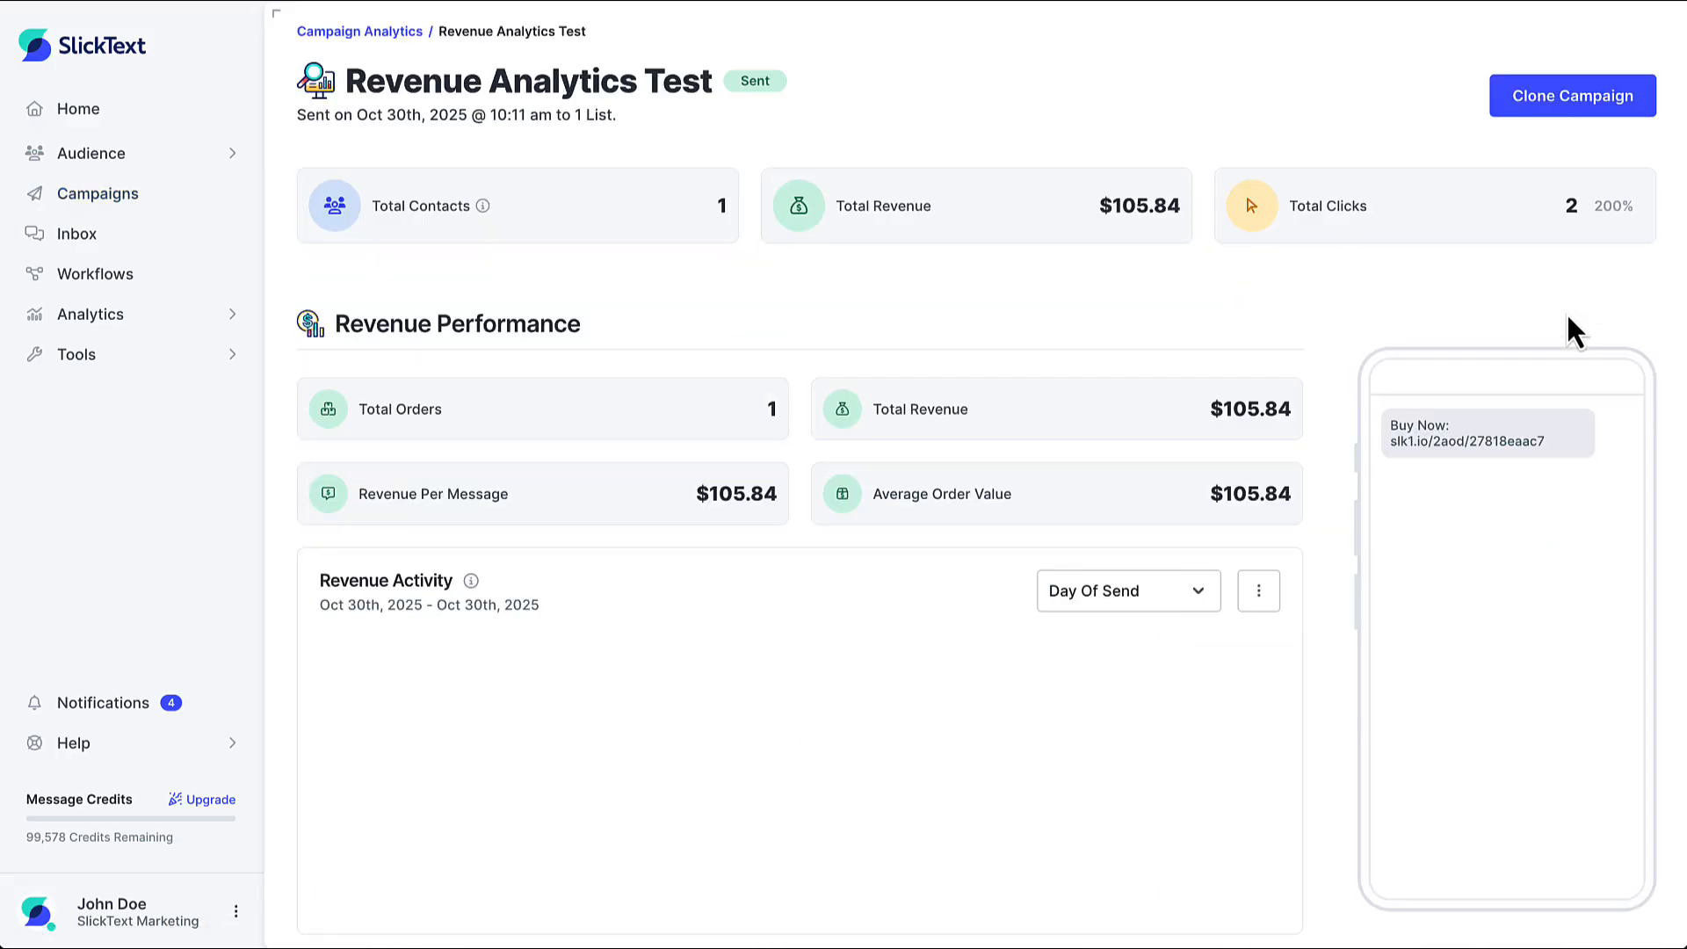